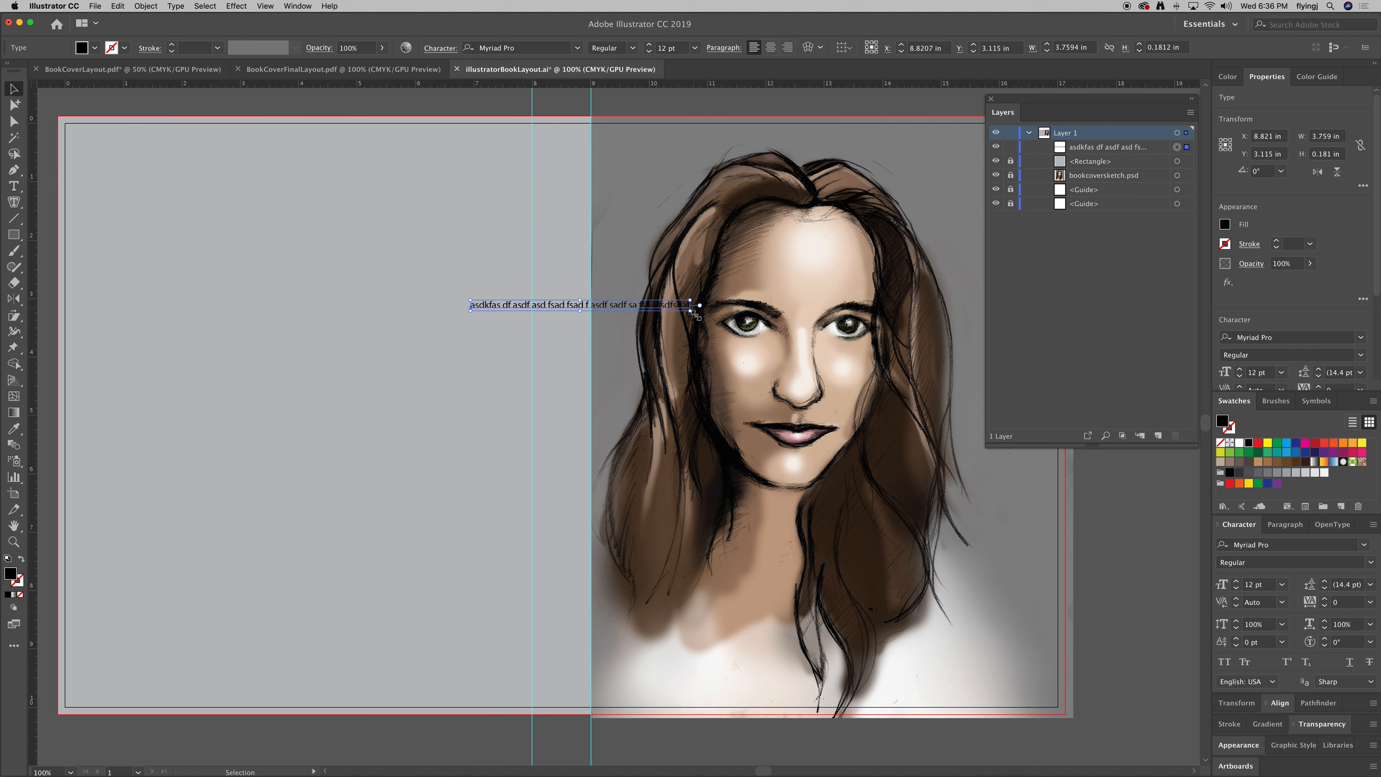
Delete the stray placeholder text line after undoing an accidental rotation.
drag(697, 312, 626, 201)
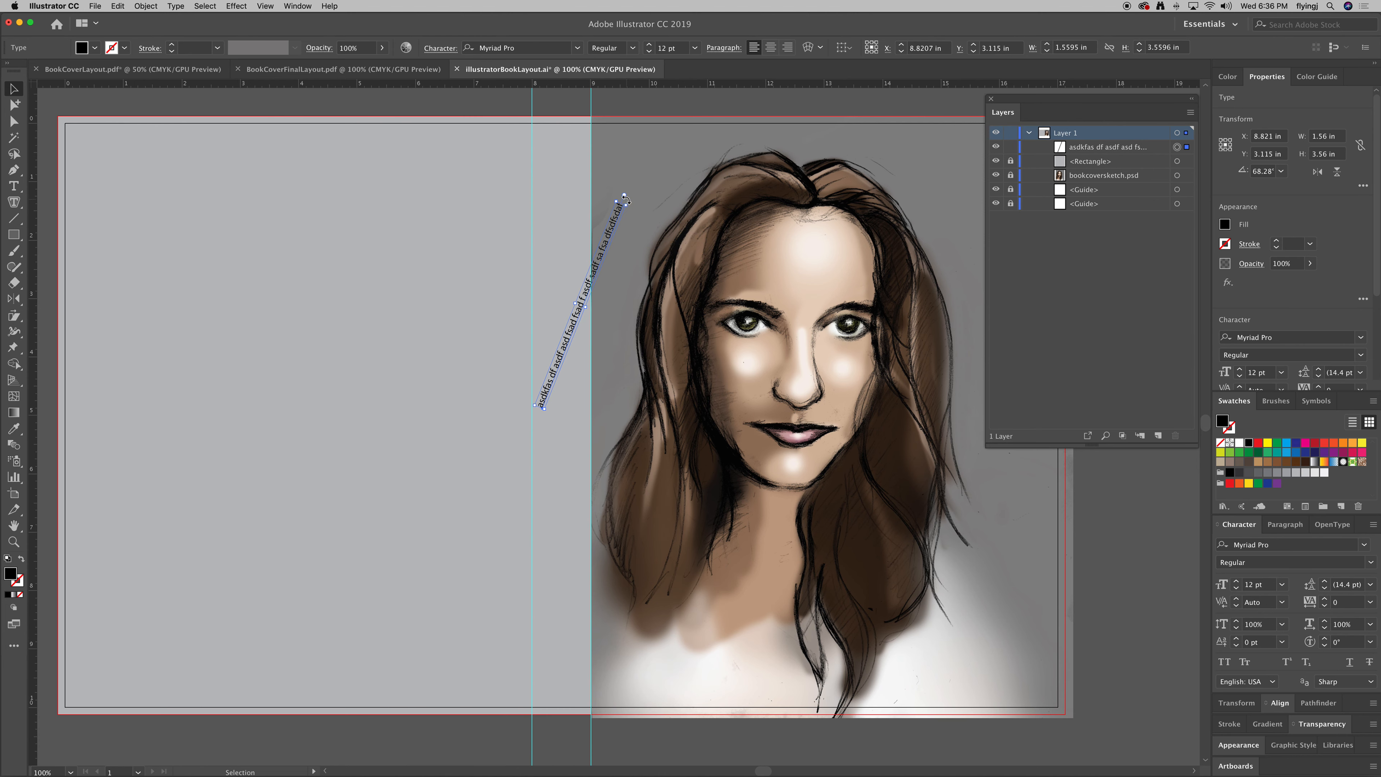
key(super+z)
key(super+z)
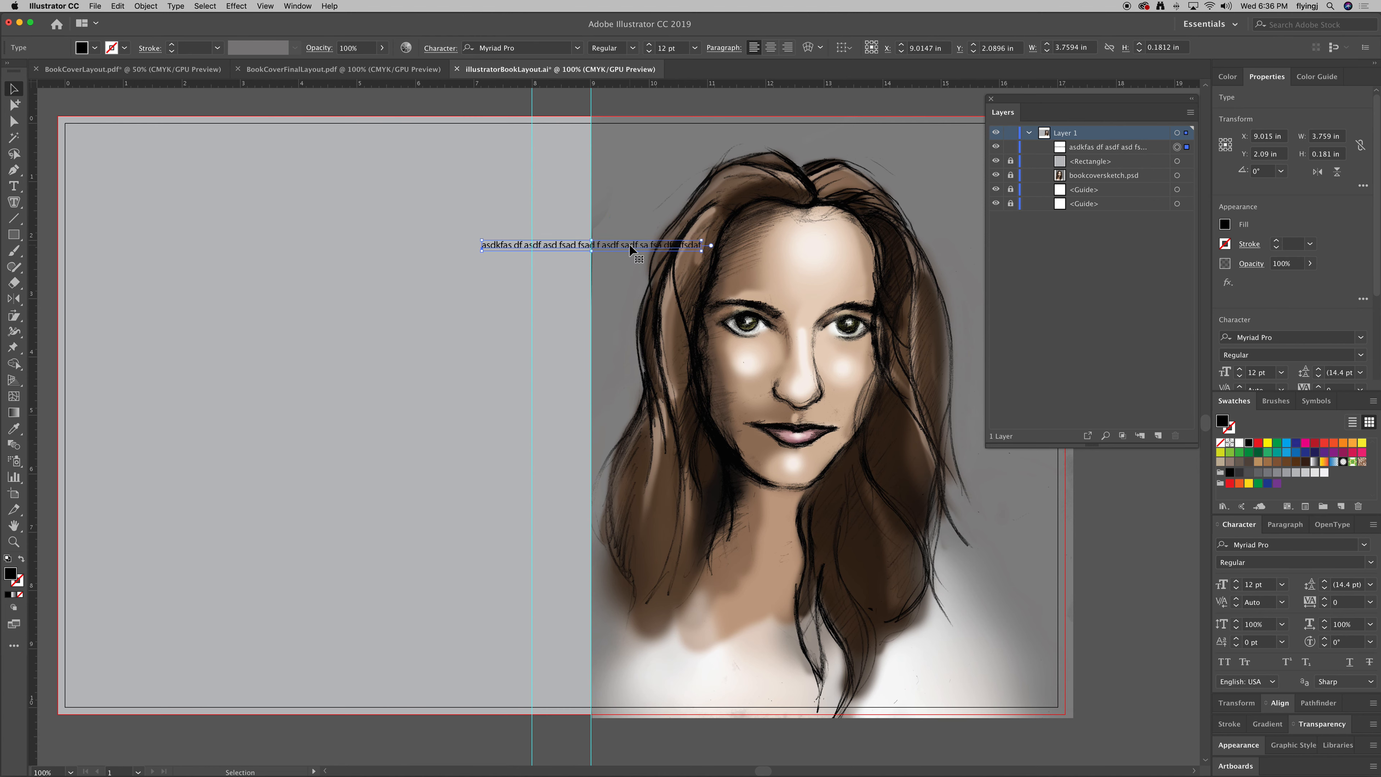
key(Delete)
drag(658, 352, 574, 392)
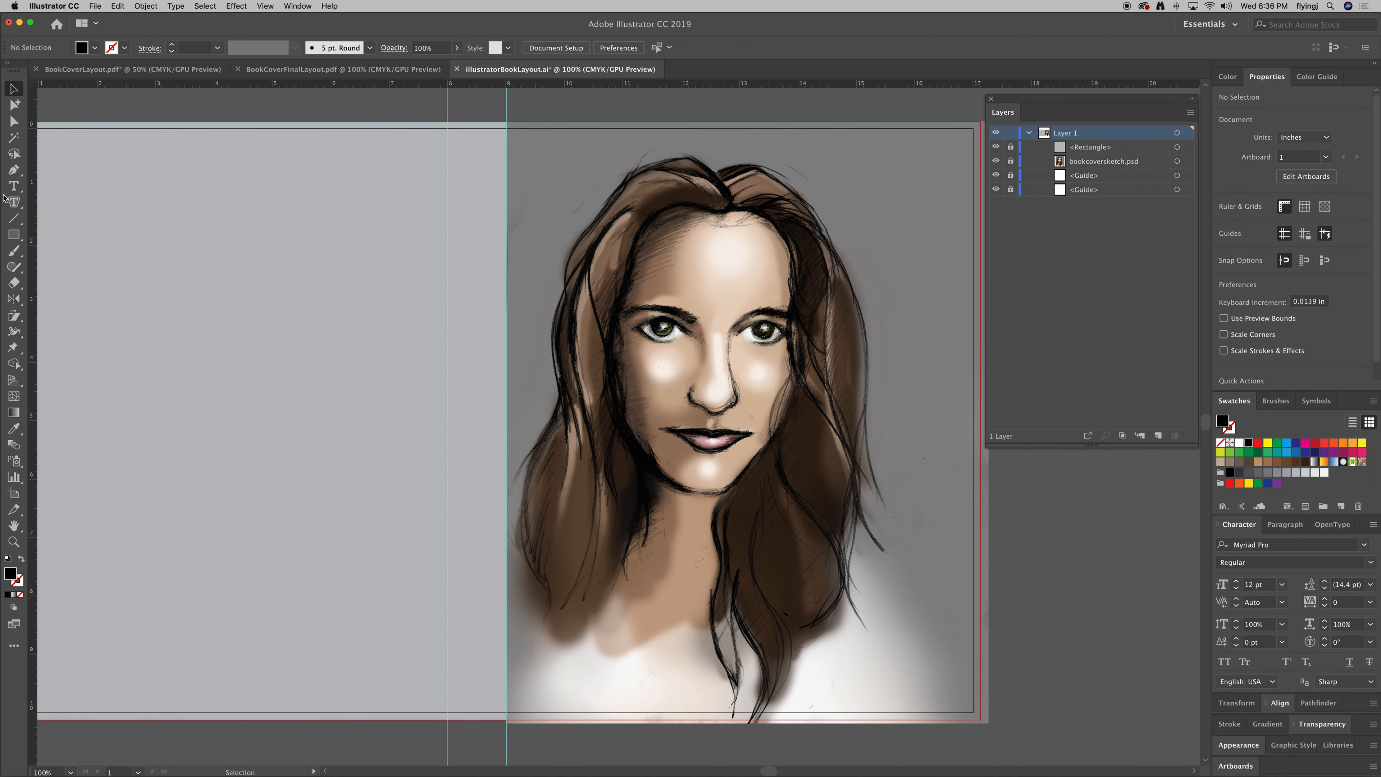
Type REMEMBER near the top of the cover and scale it up to about 97 pt.
click(13, 186)
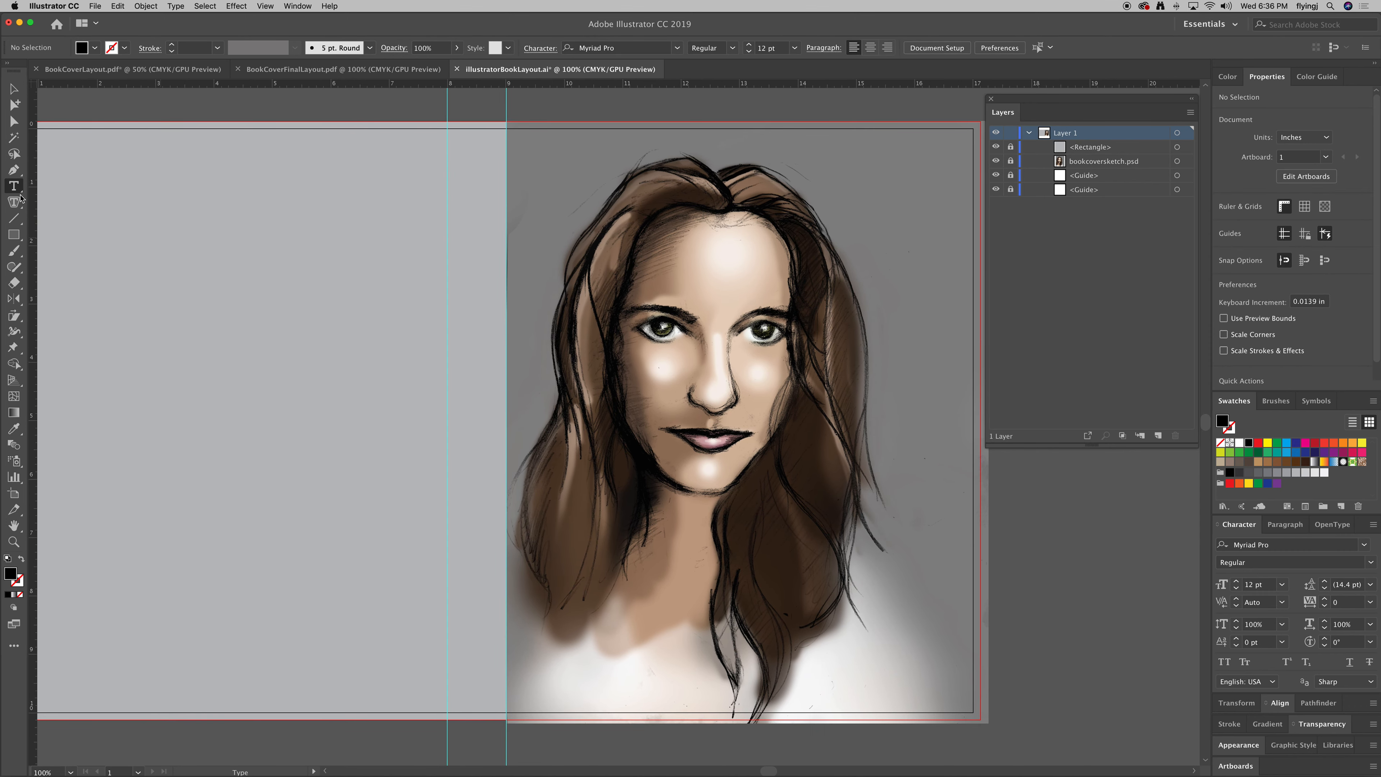
click(760, 152)
text(REMEMBER)
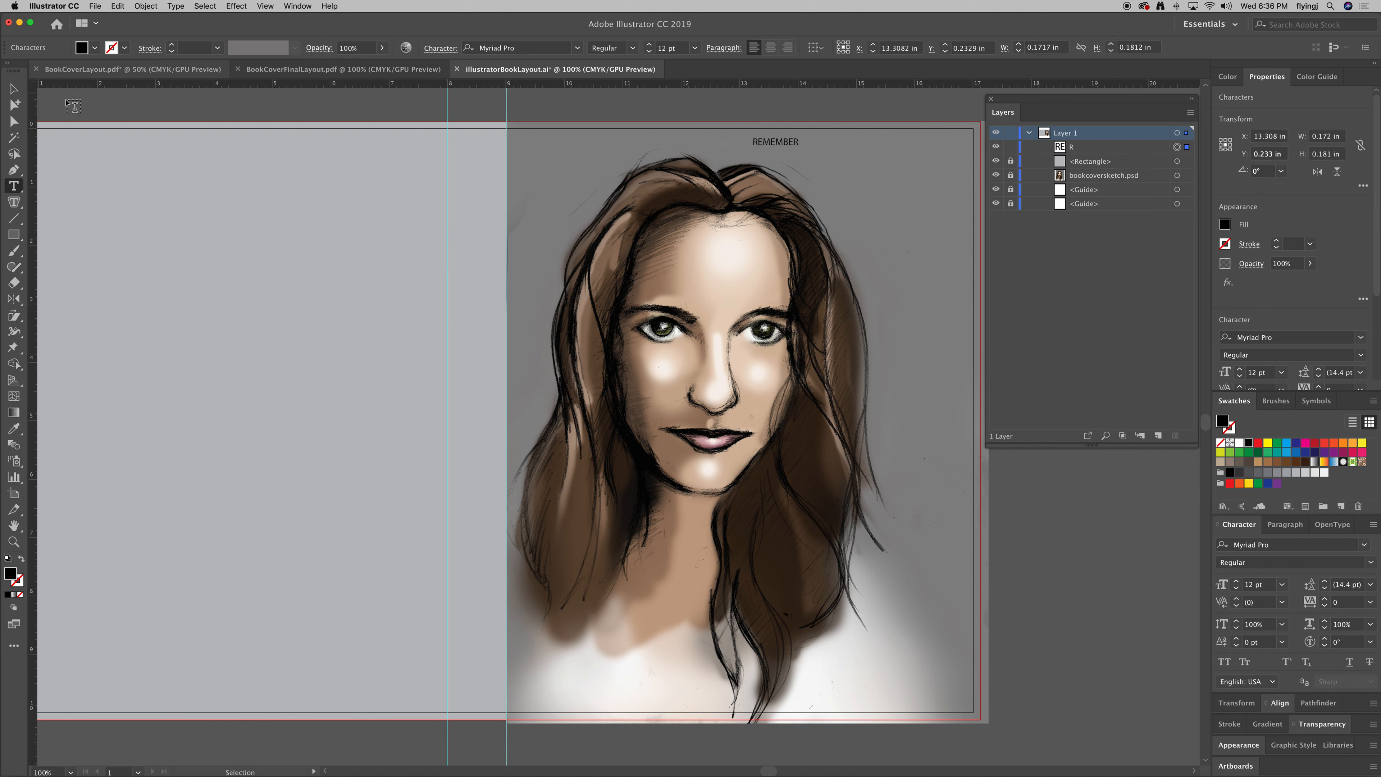
click(13, 88)
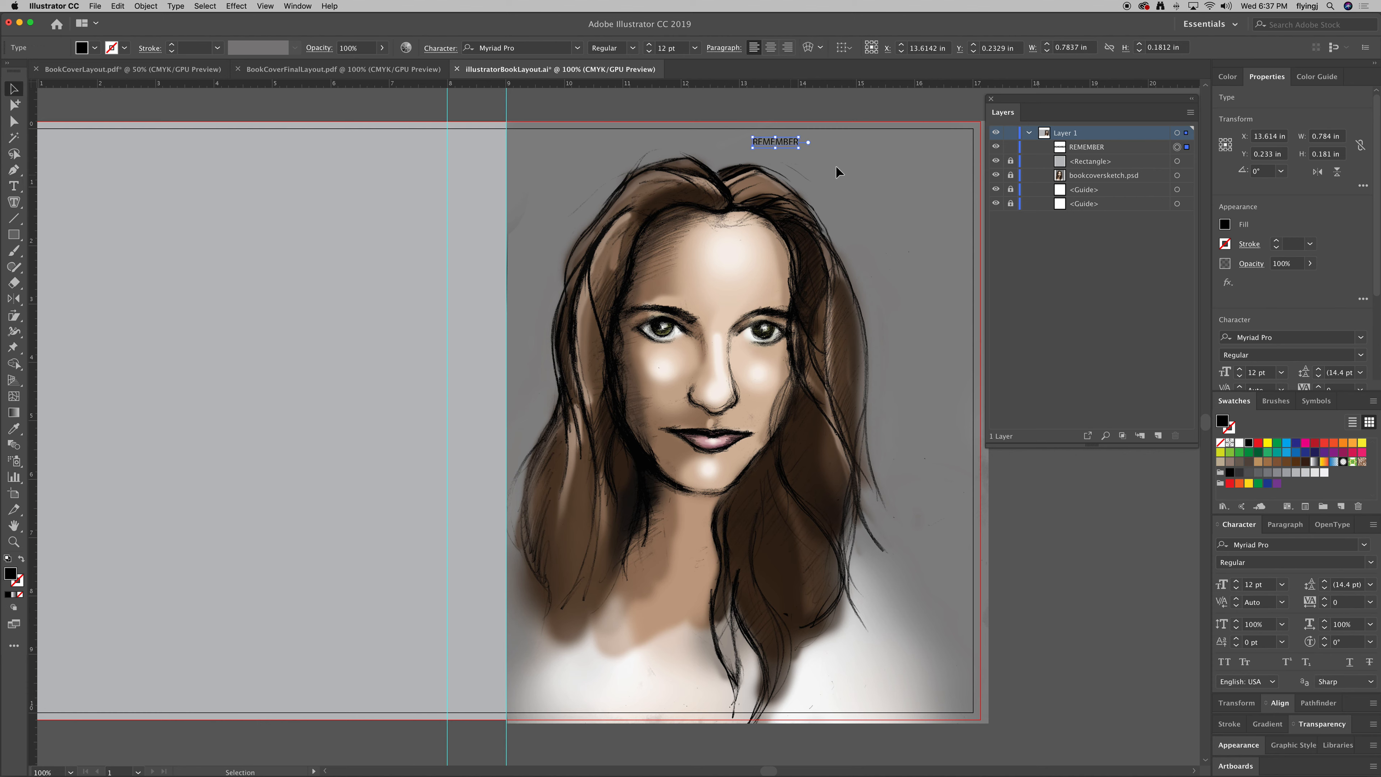
drag(800, 149, 707, 373)
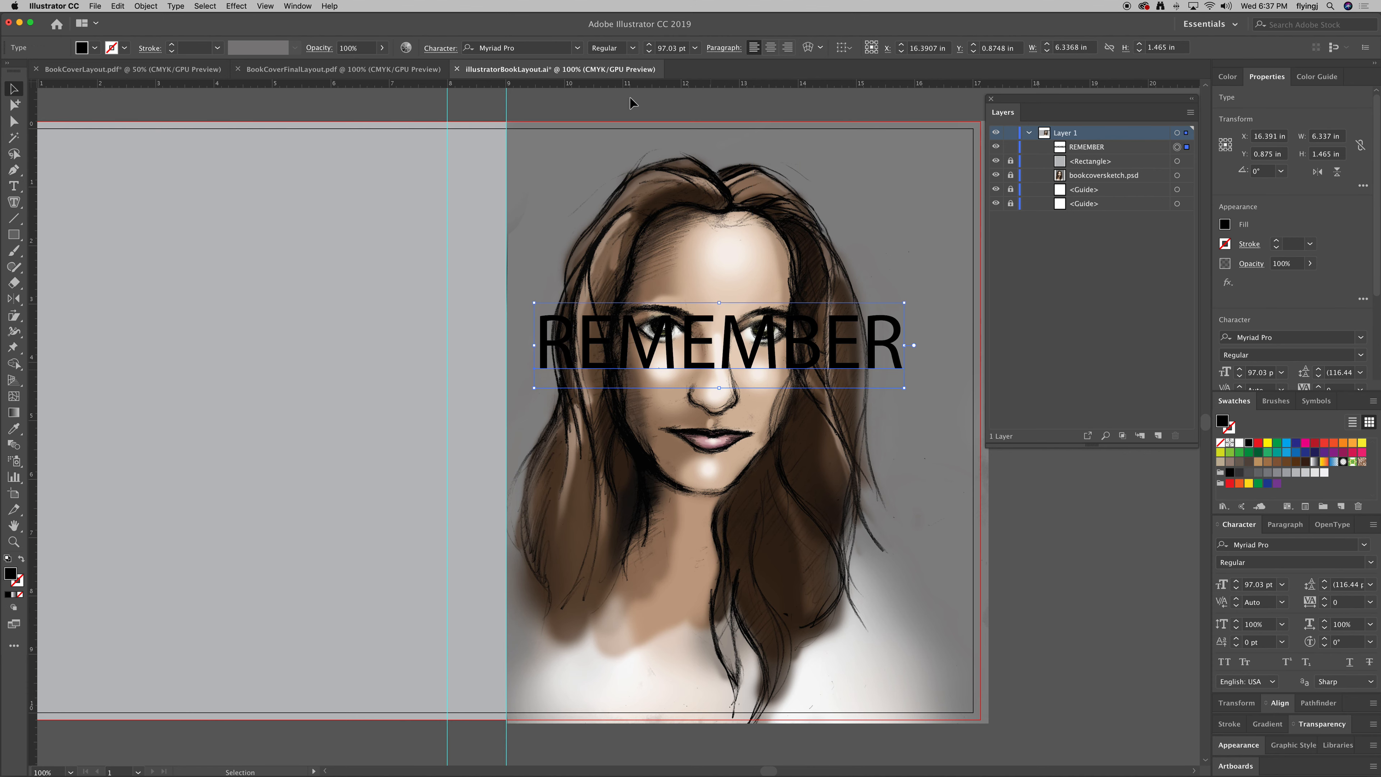
Try Andale Mono on REMEMBER, then switch it to Alinea Serif Normal.
click(578, 48)
scroll(625, 299, down, 10)
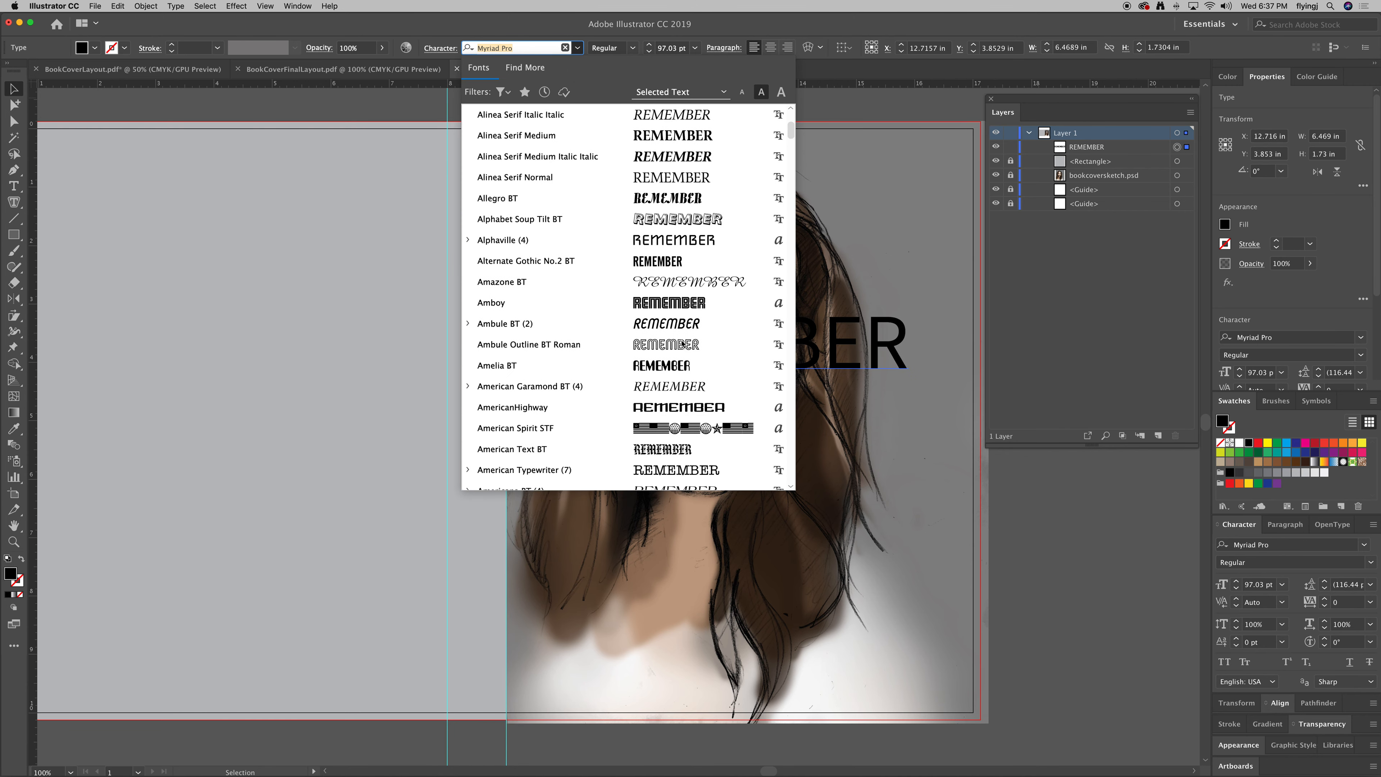
scroll(626, 300, down, 1)
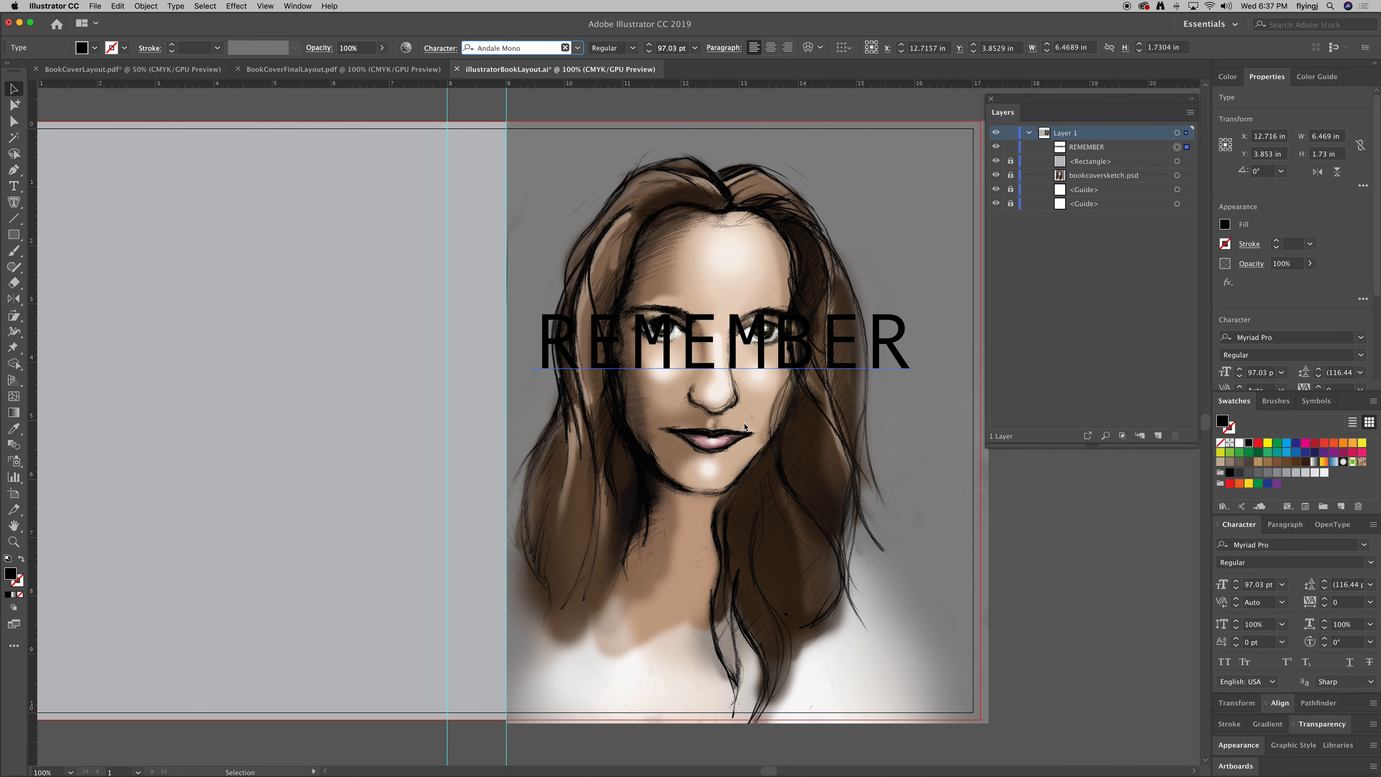
click(754, 448)
click(625, 48)
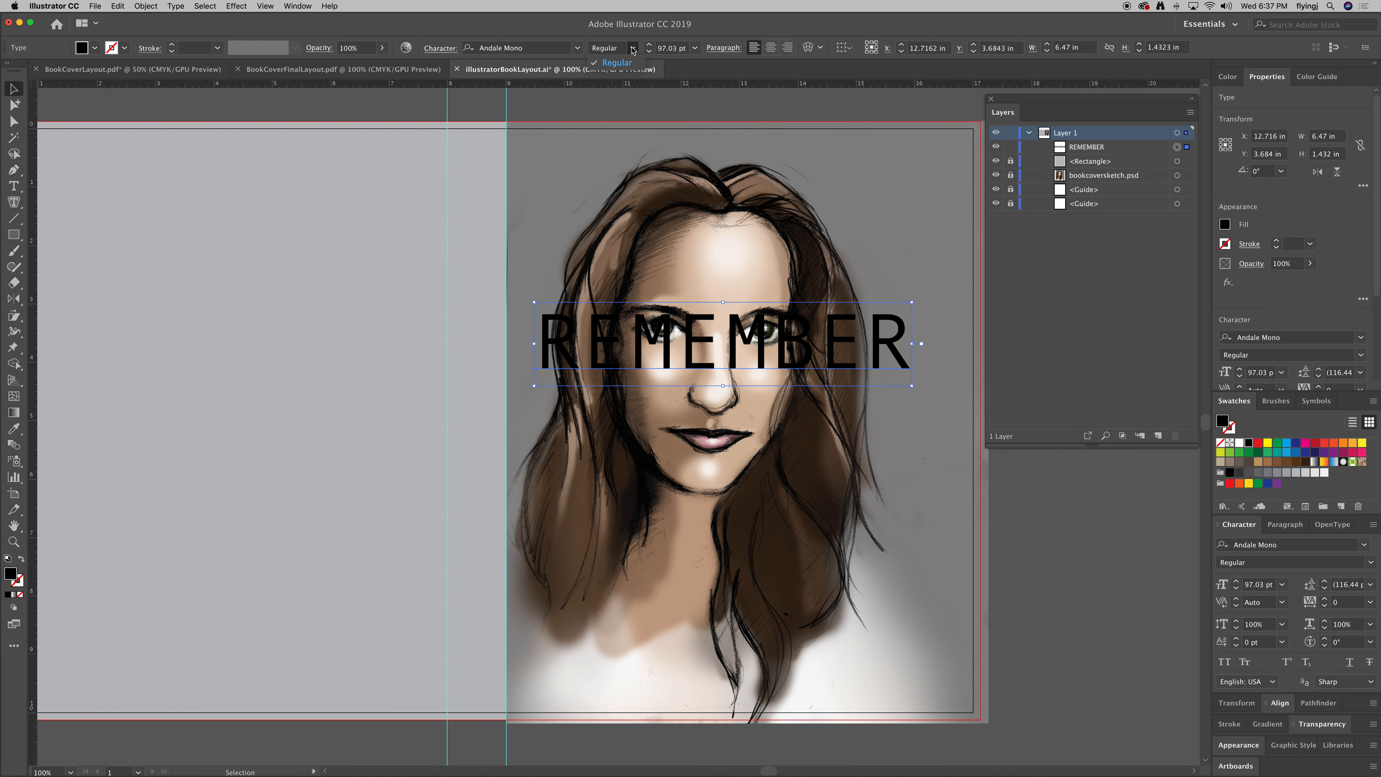
click(578, 48)
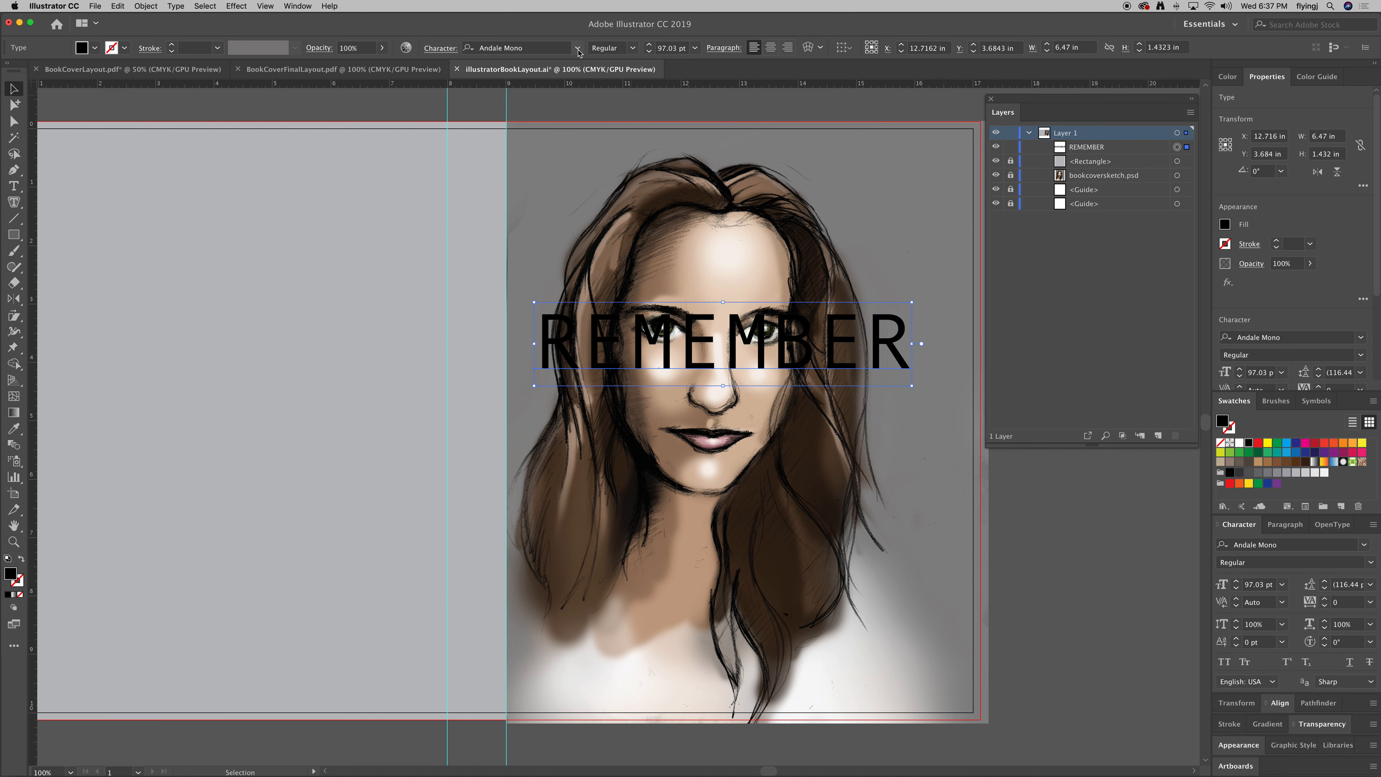
click(577, 48)
scroll(669, 319, down, 5)
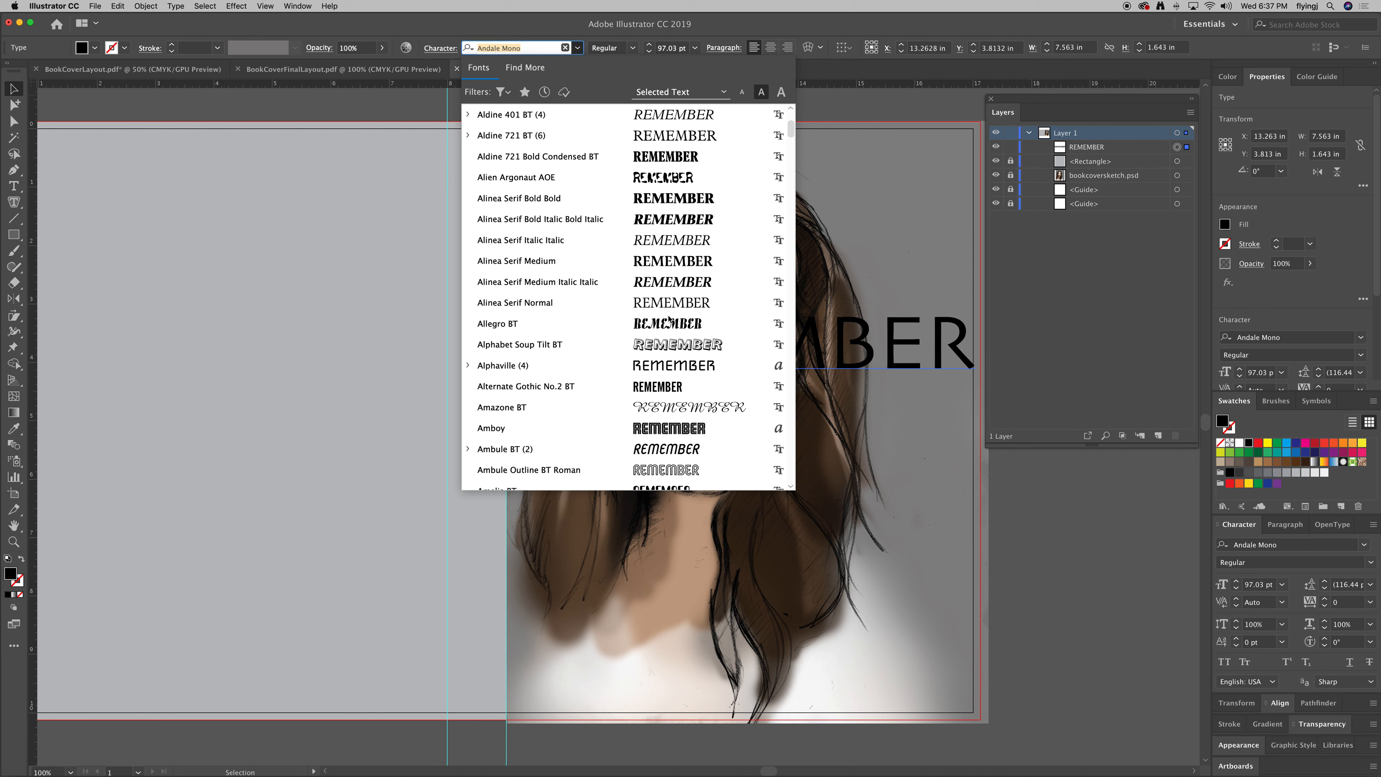
click(681, 306)
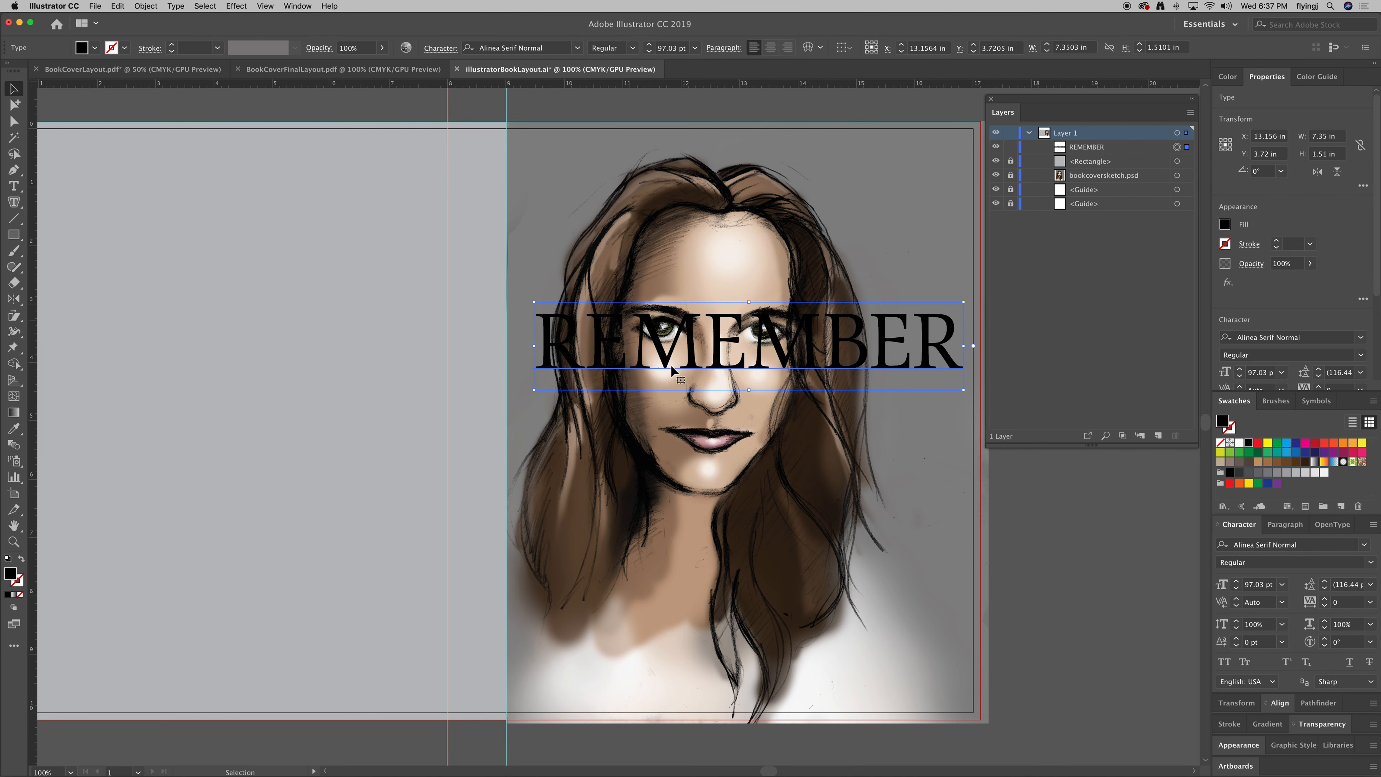
Try BlippoBlaD on REMEMBER, then revert to Alinea Serif Normal.
click(577, 47)
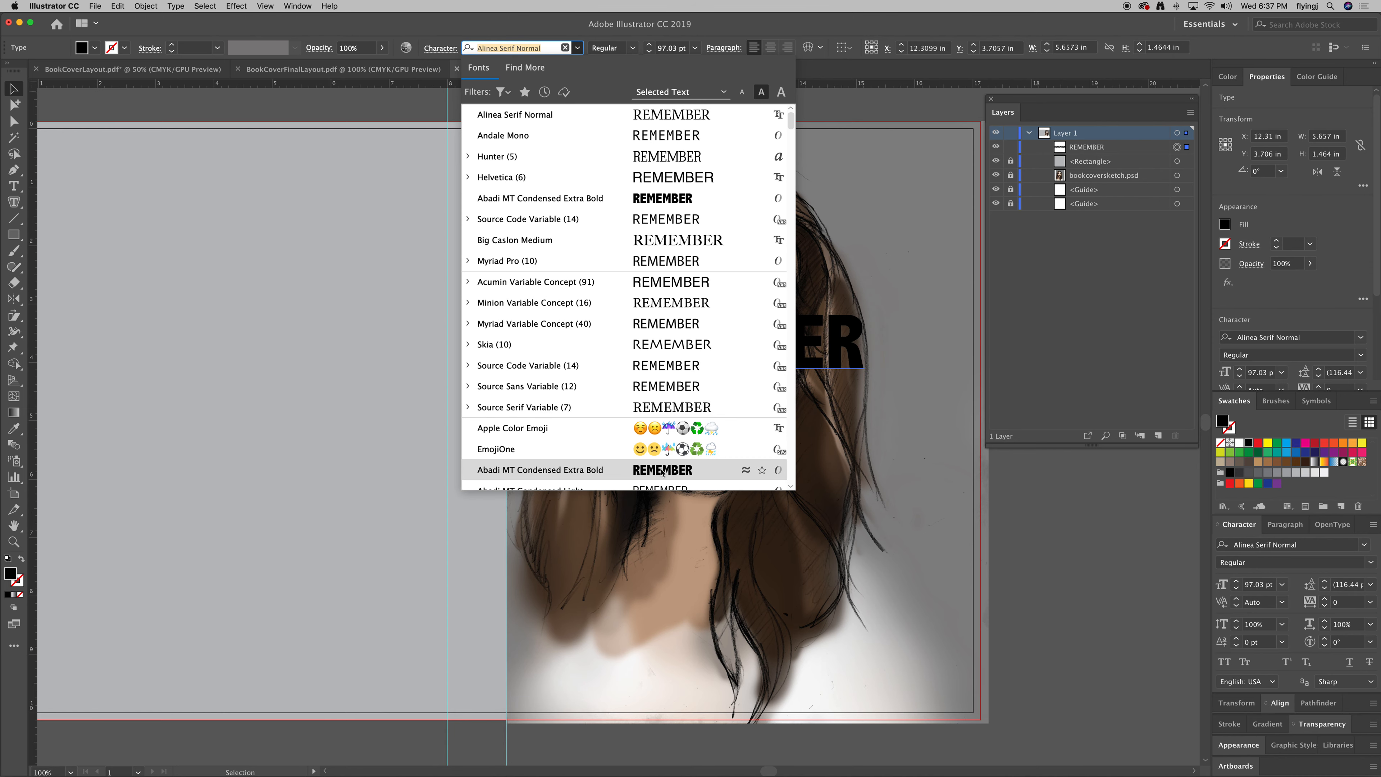
scroll(677, 229, down, 10)
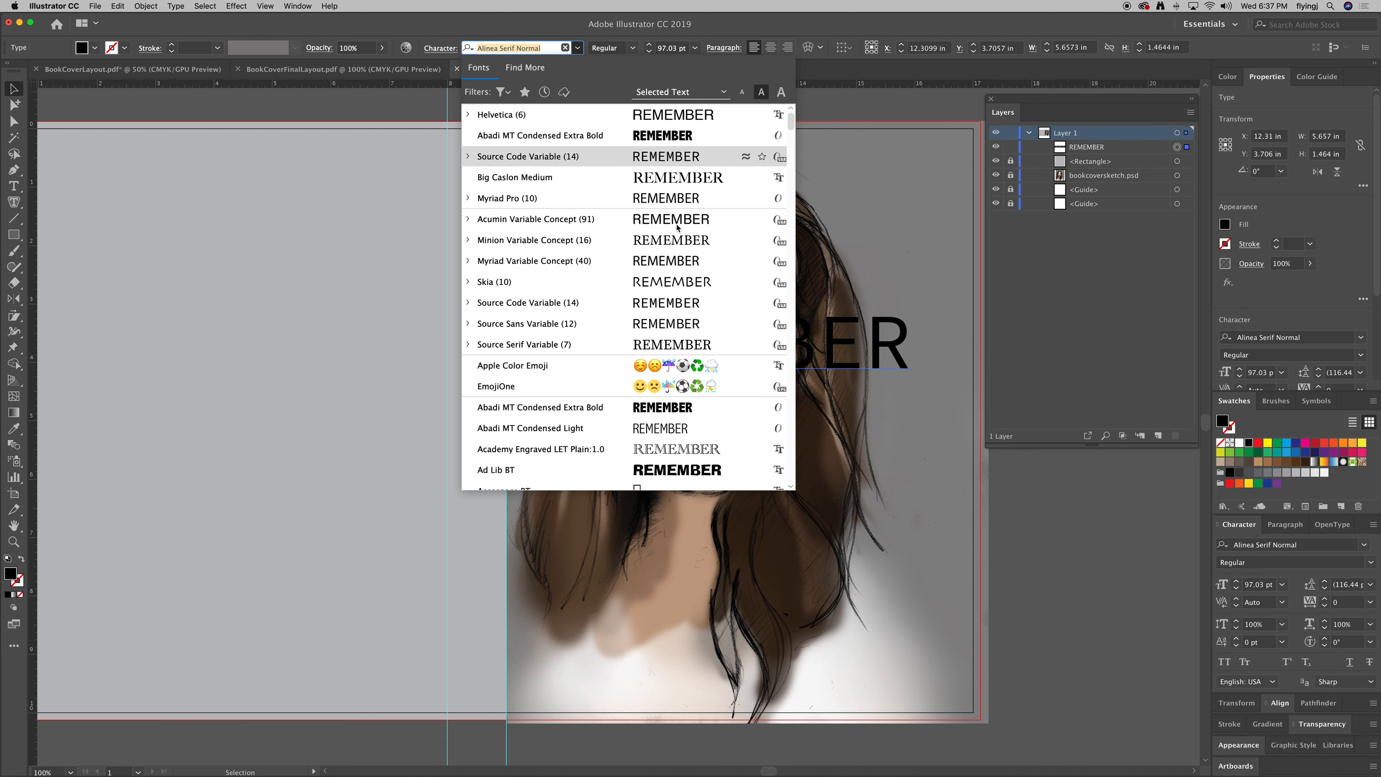
scroll(678, 228, down, 15)
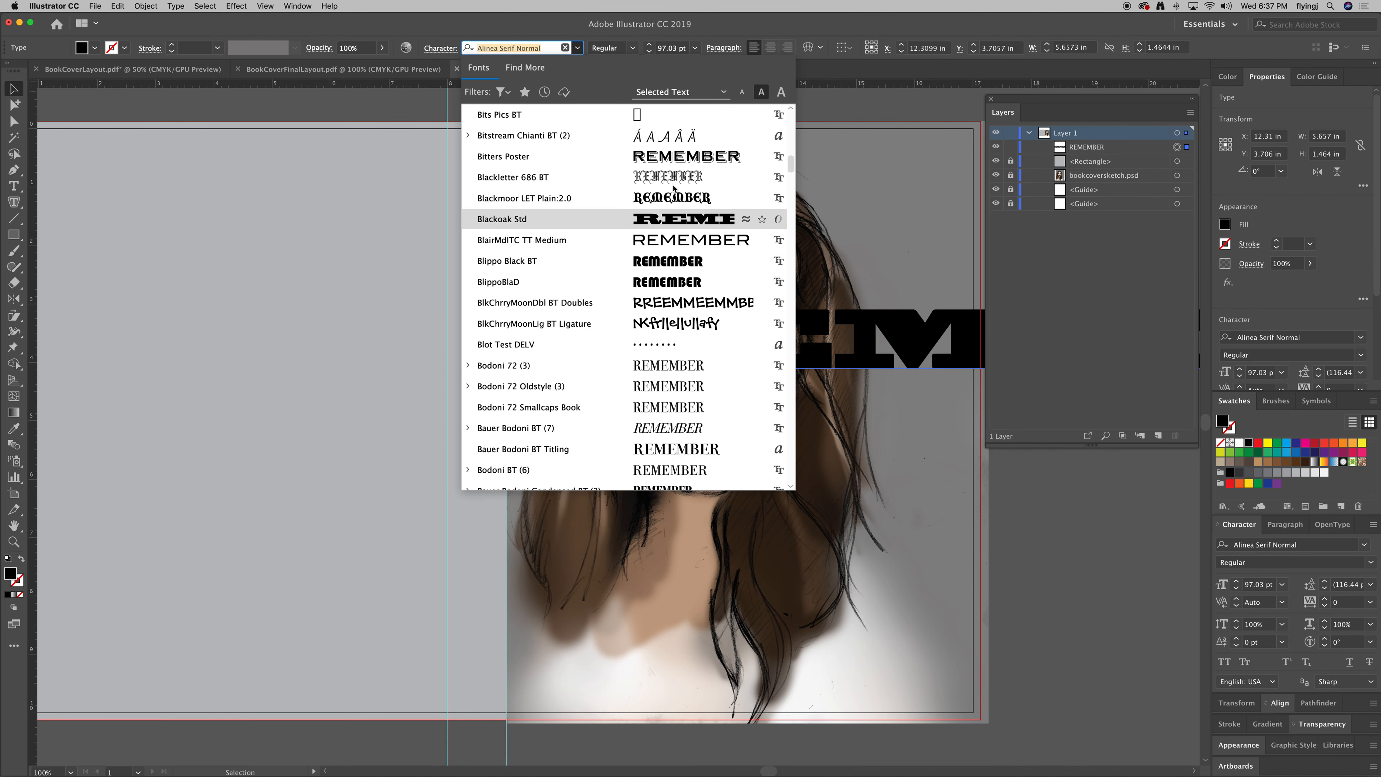
click(683, 285)
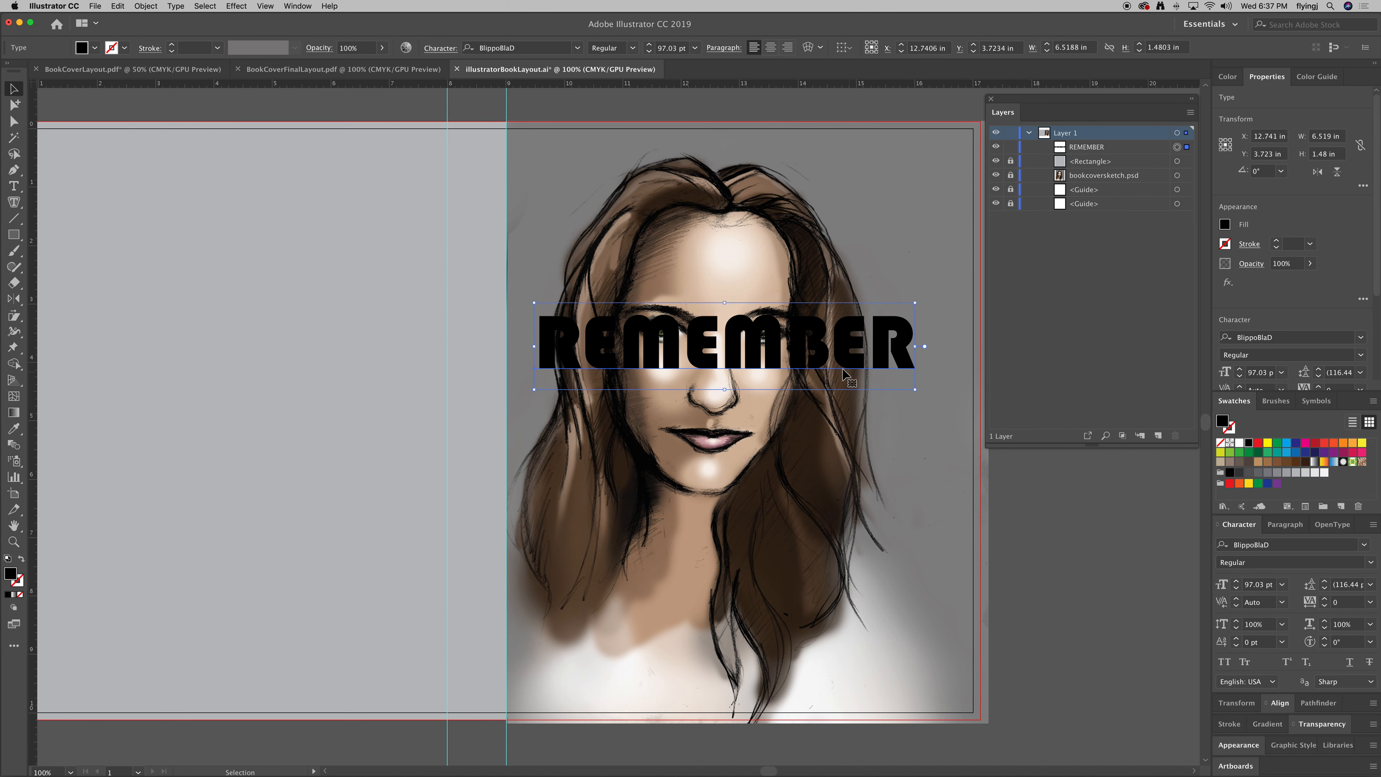
click(579, 48)
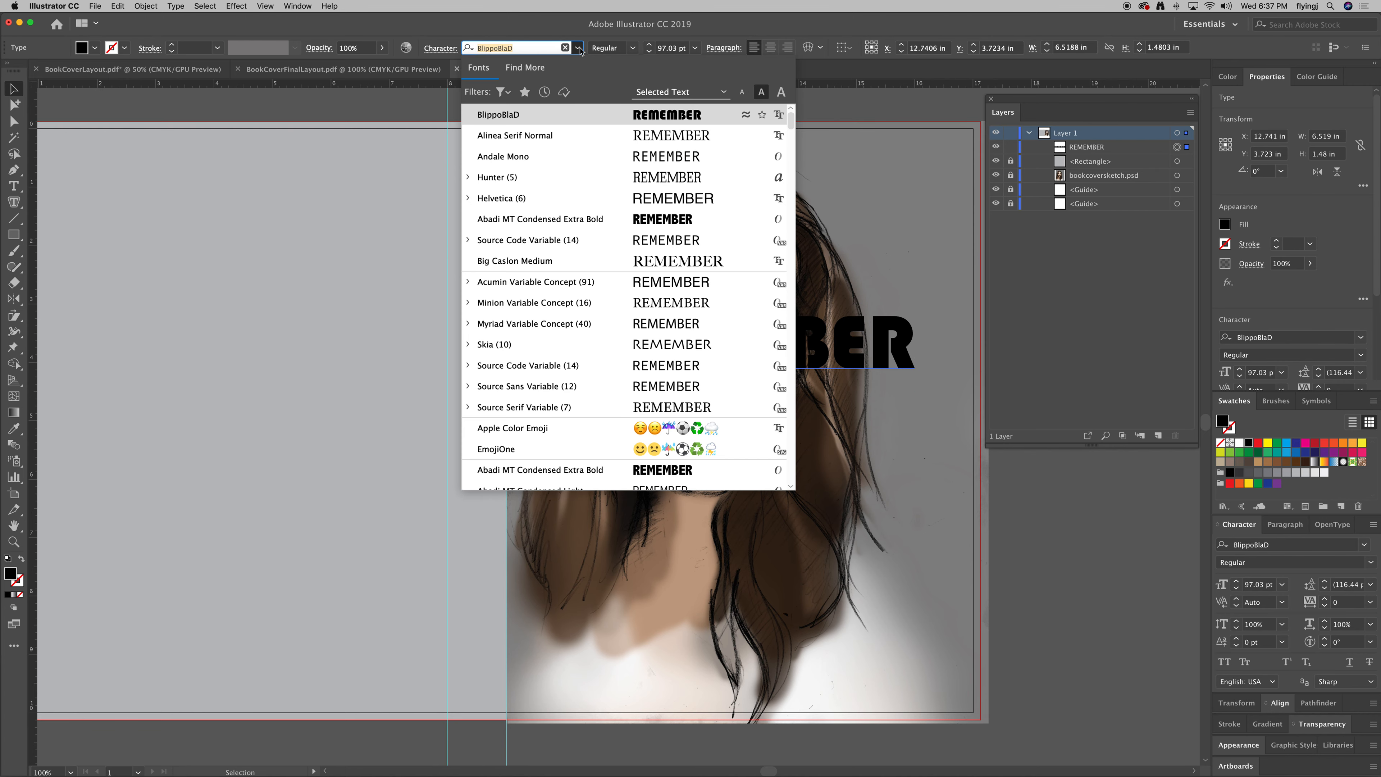
click(579, 49)
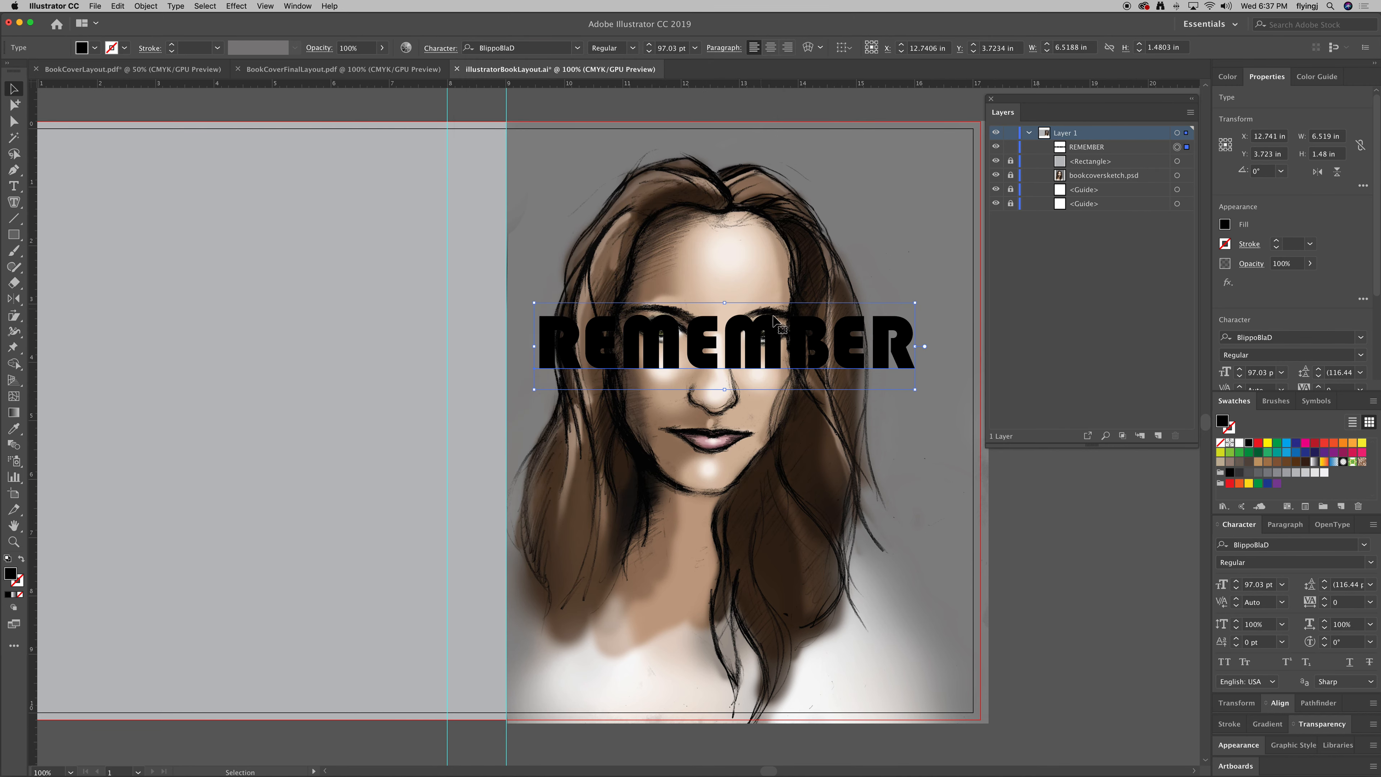
key(Down)
Drag REMEMBER up about an inch to Y 2.723 in, above her eyes.
key(v)
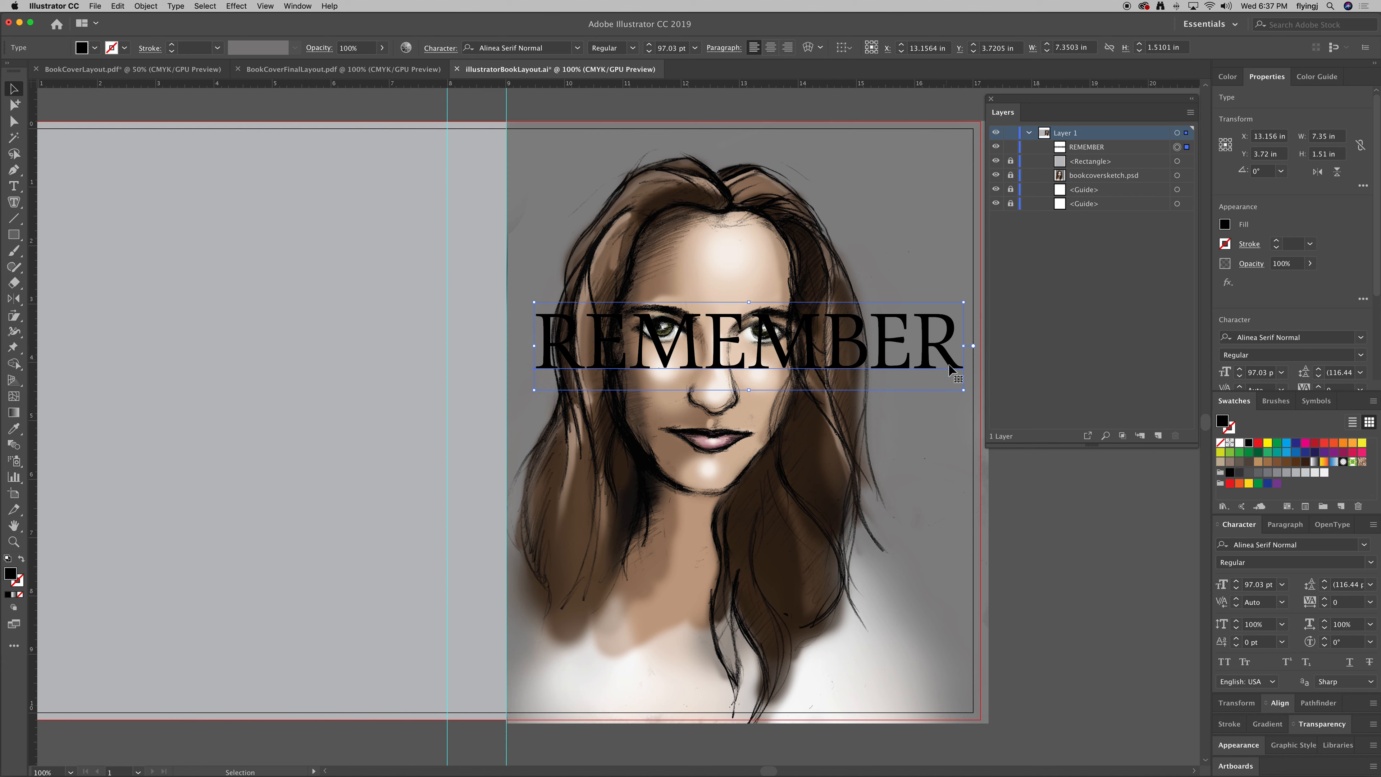
drag(896, 364, 895, 306)
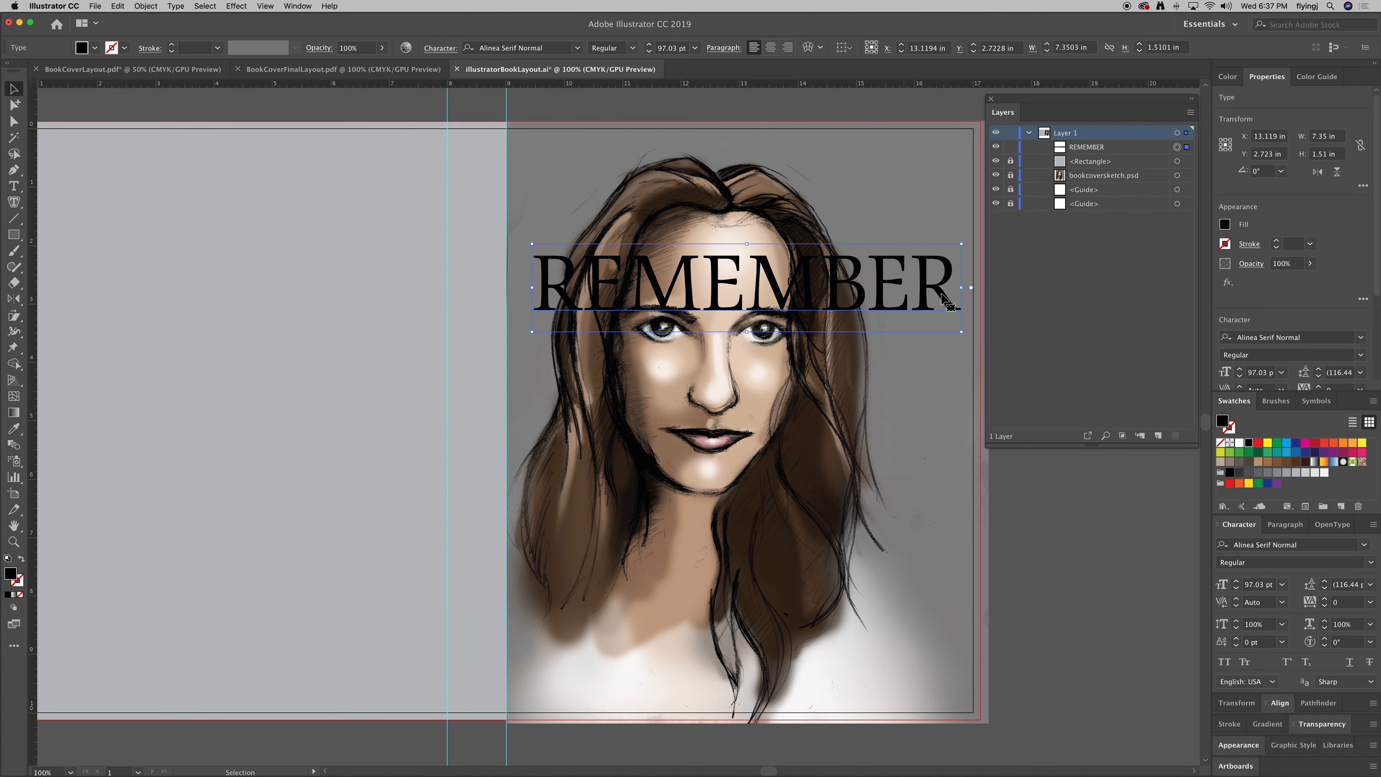
Fill the REMEMBER text with white from the Swatches panel.
click(1237, 444)
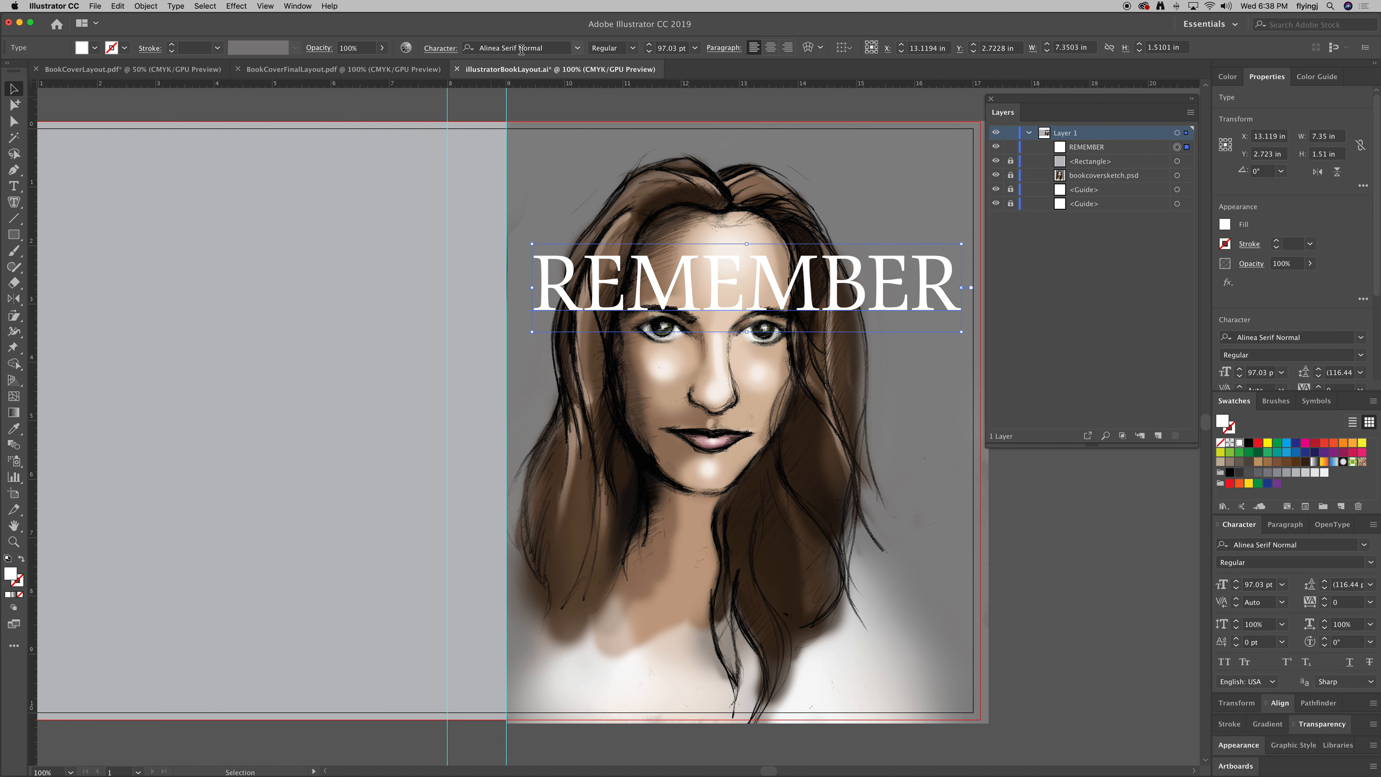
click(578, 49)
click(577, 49)
click(633, 48)
click(633, 49)
Nudge REMEMBER slightly left, testing and undoing a resize and a vertical squash.
drag(799, 302, 787, 302)
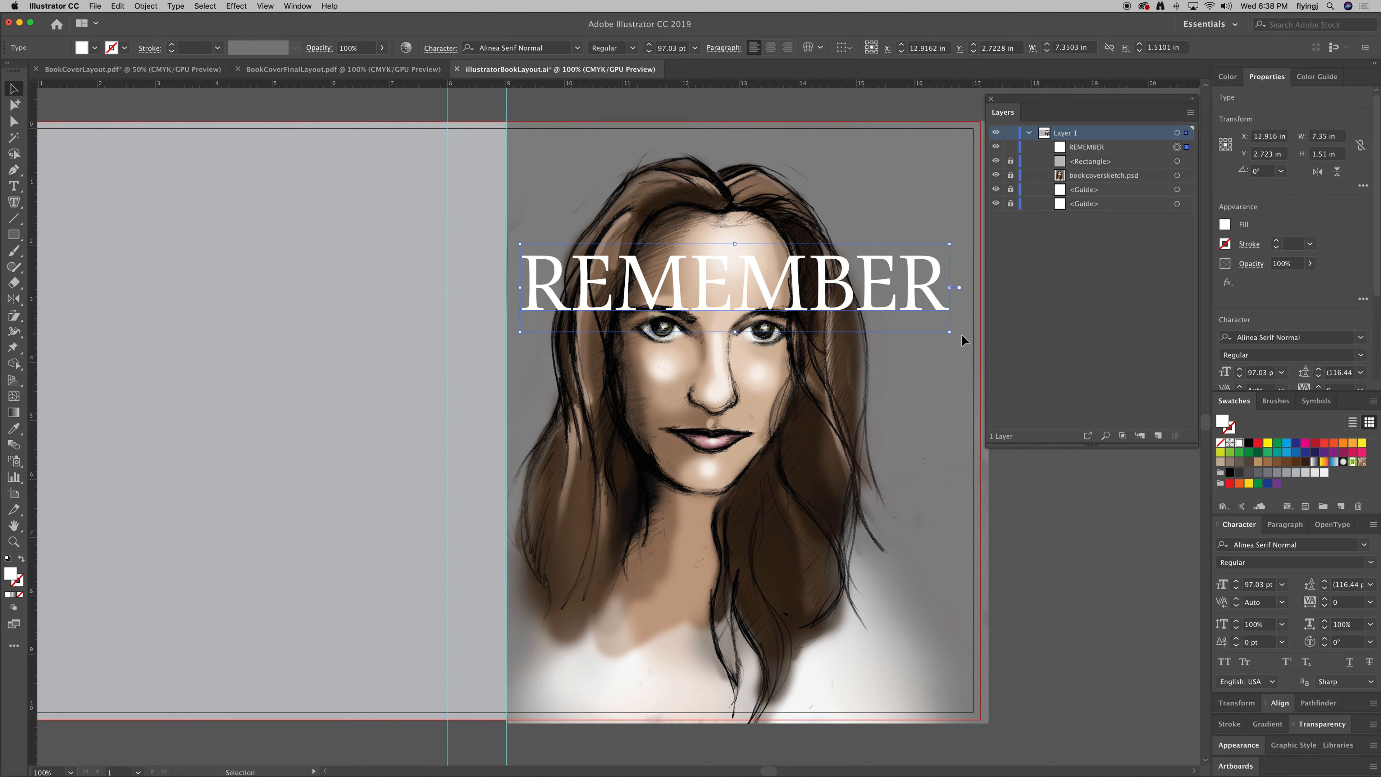
drag(950, 333, 710, 399)
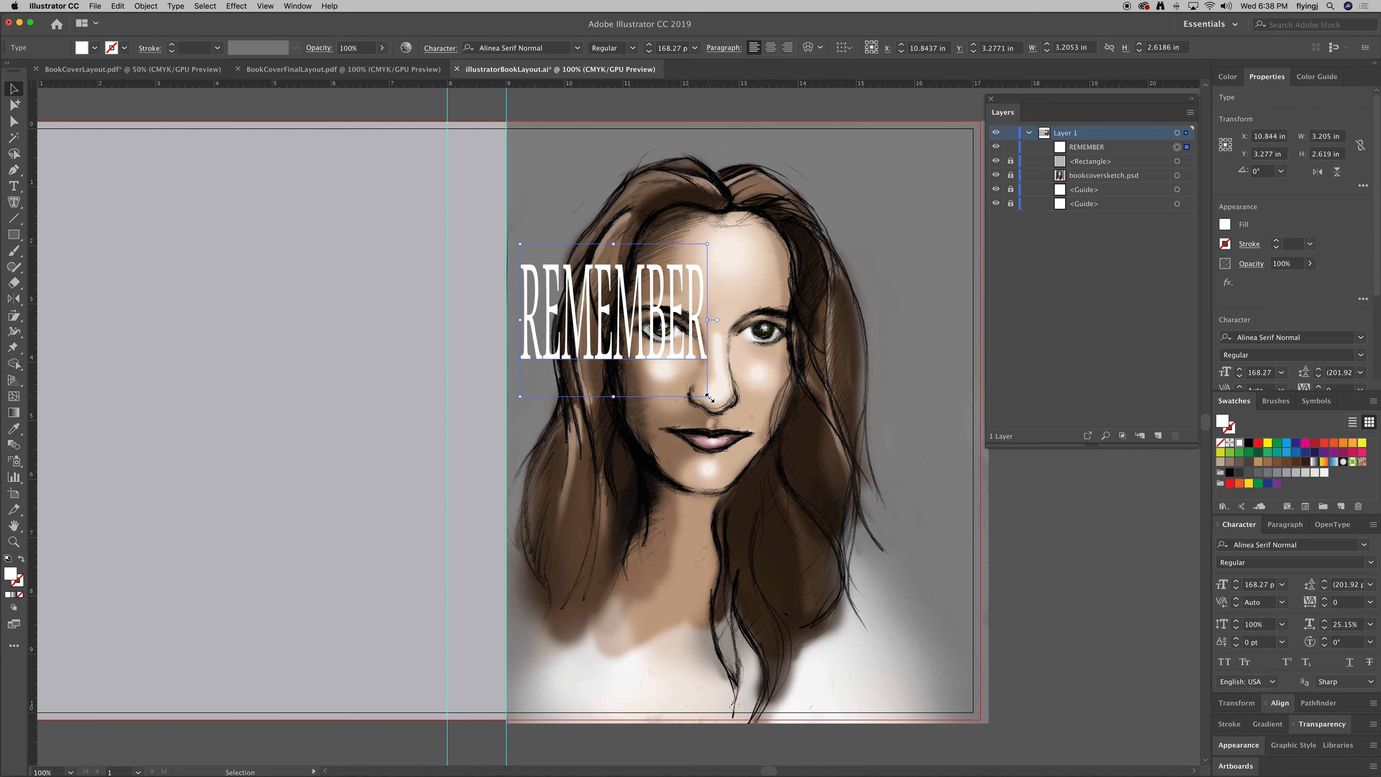
key(super+z)
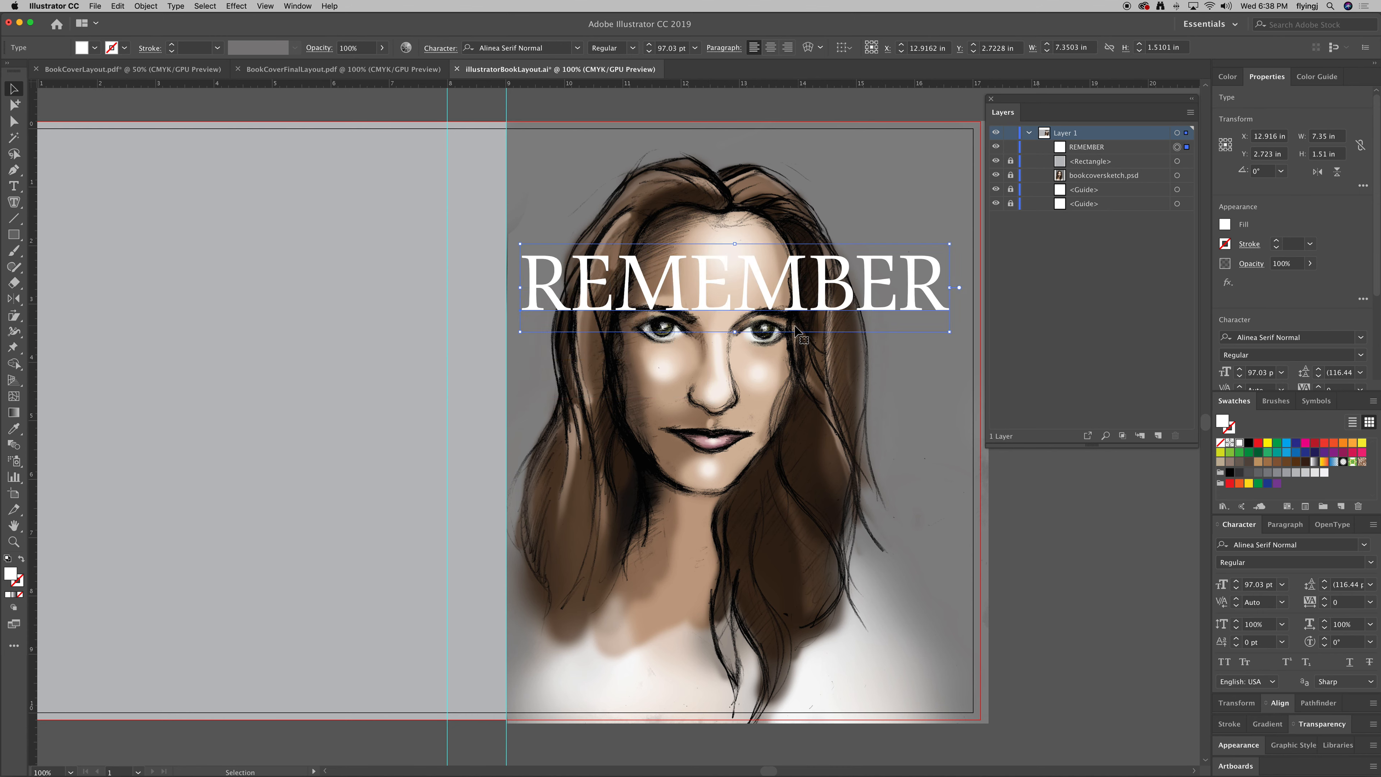
drag(734, 331, 734, 315)
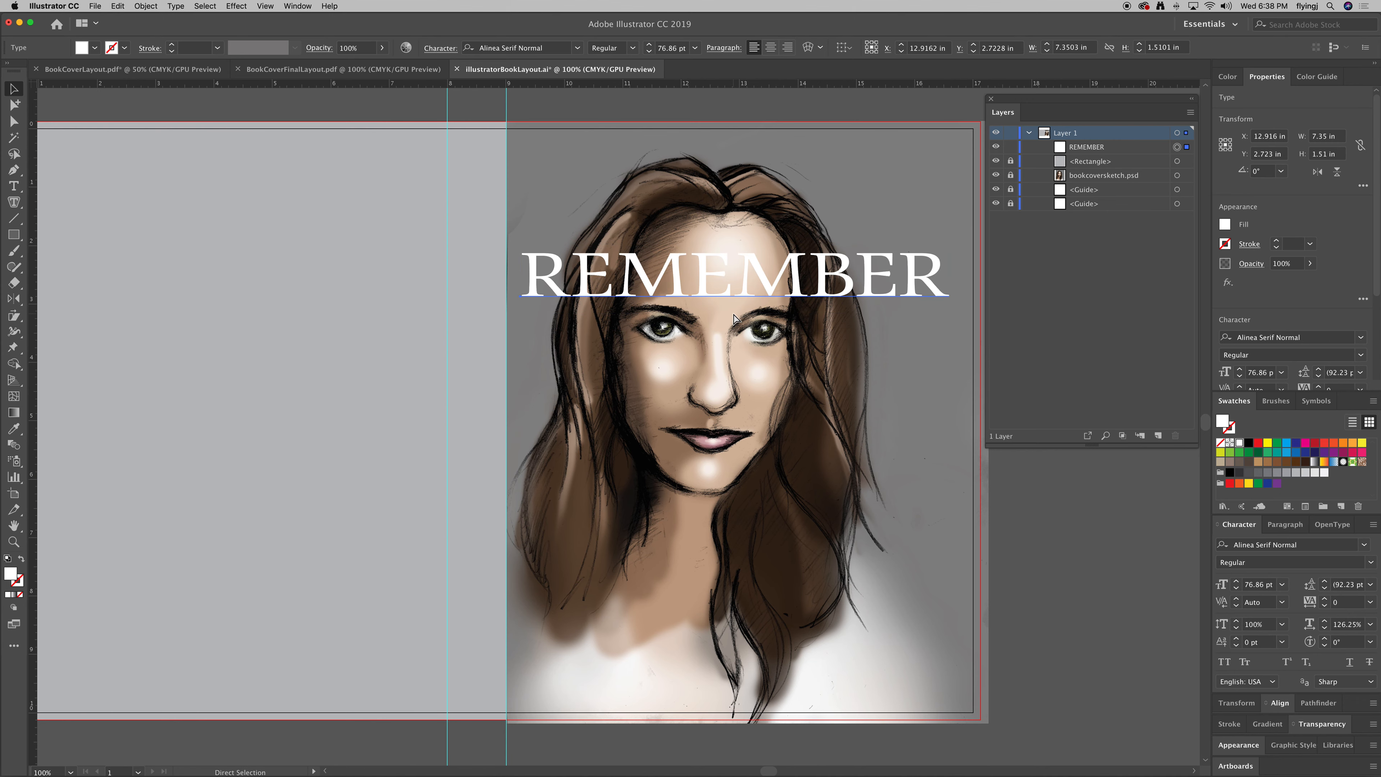
key(super+z)
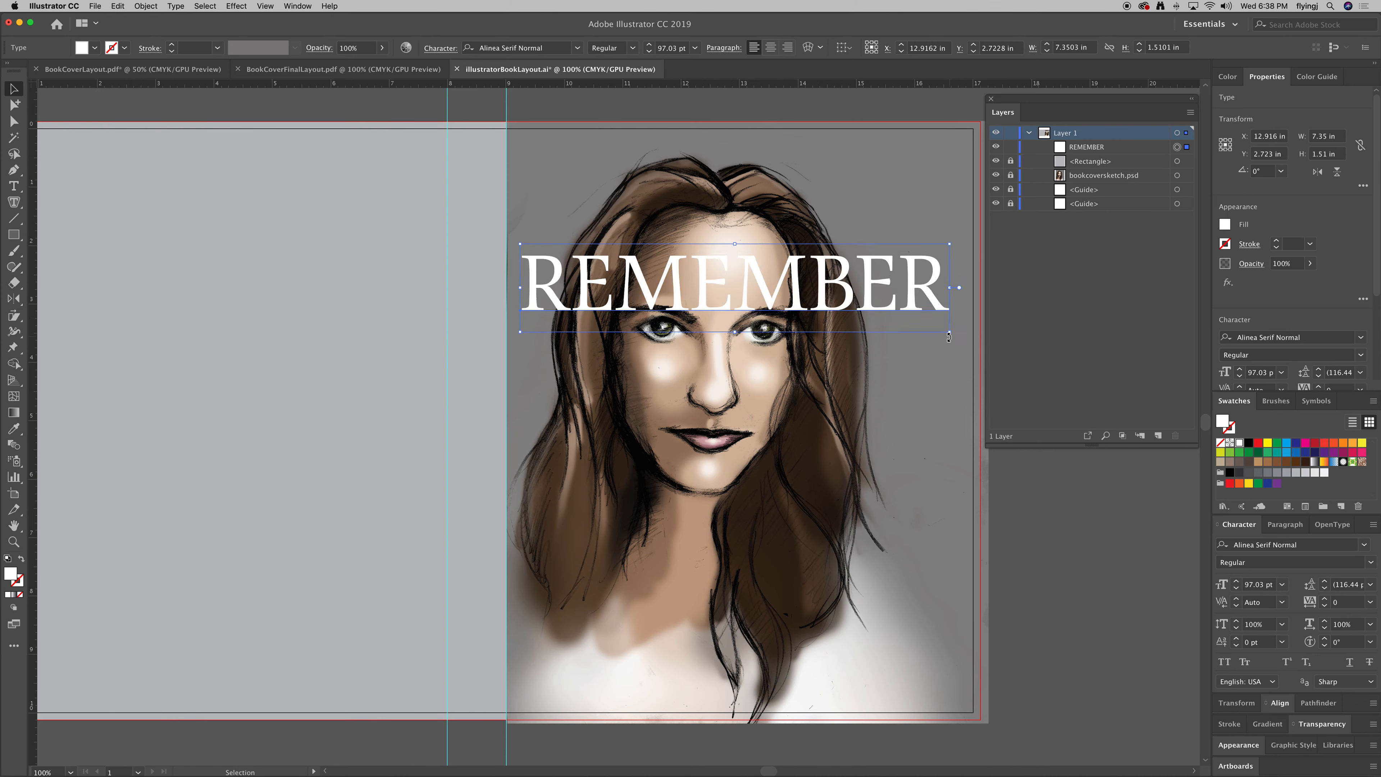
click(14, 185)
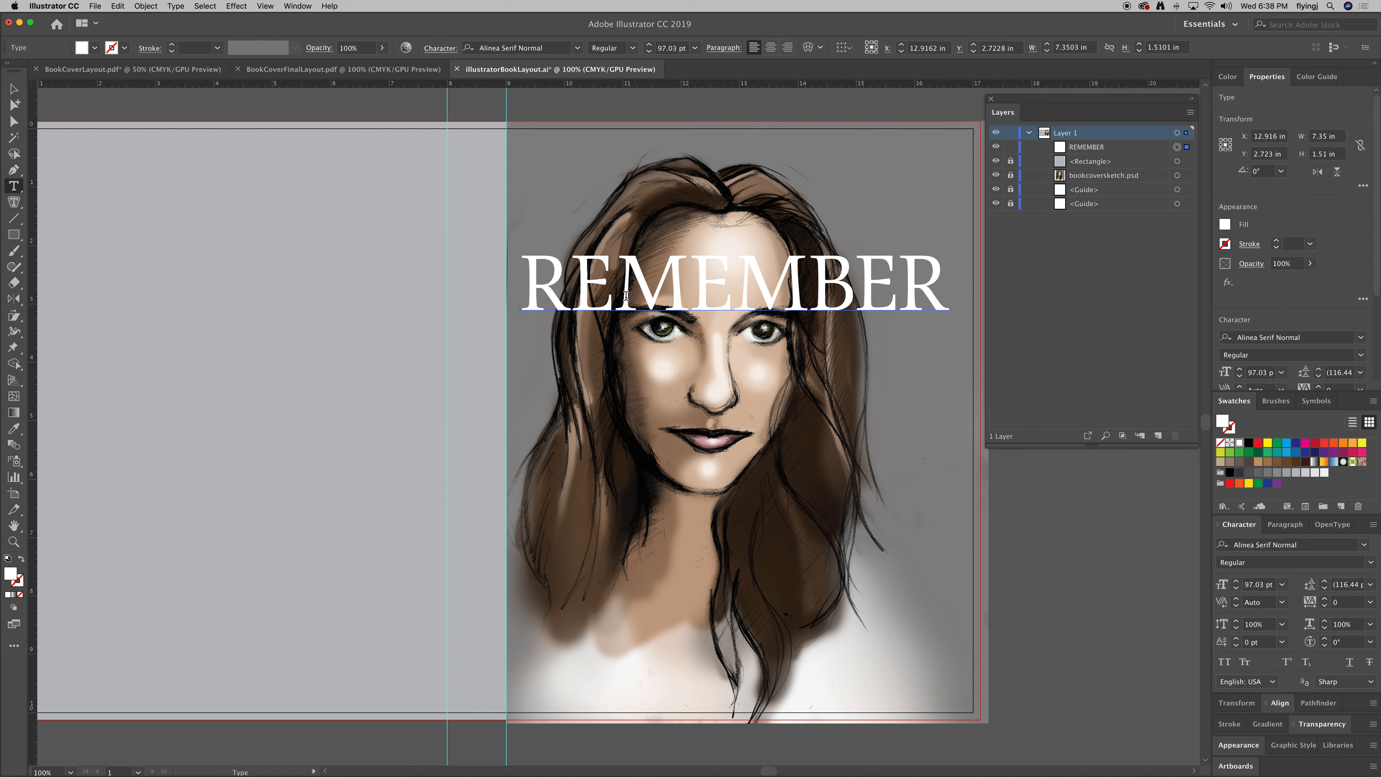
Colour both M letters in REMEMBER red.
drag(629, 294, 687, 296)
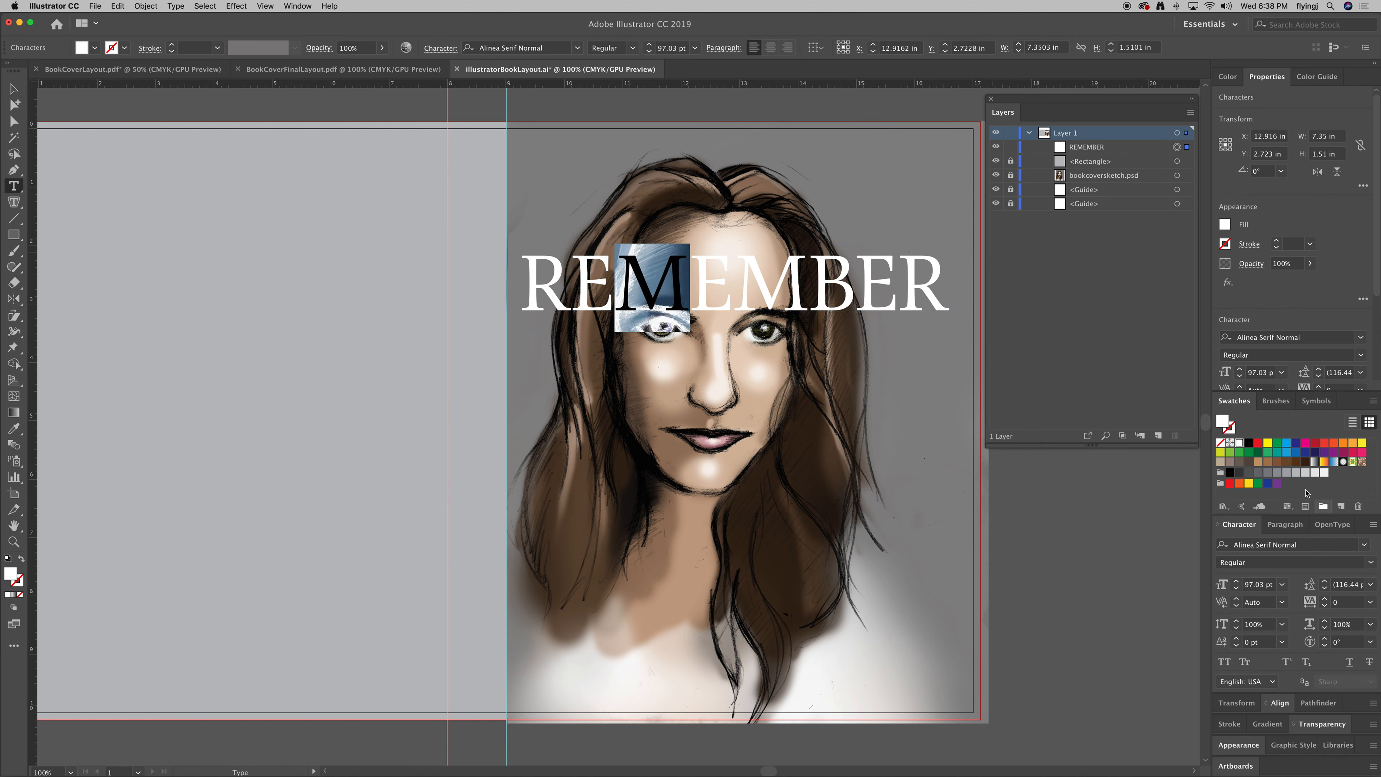
click(1325, 444)
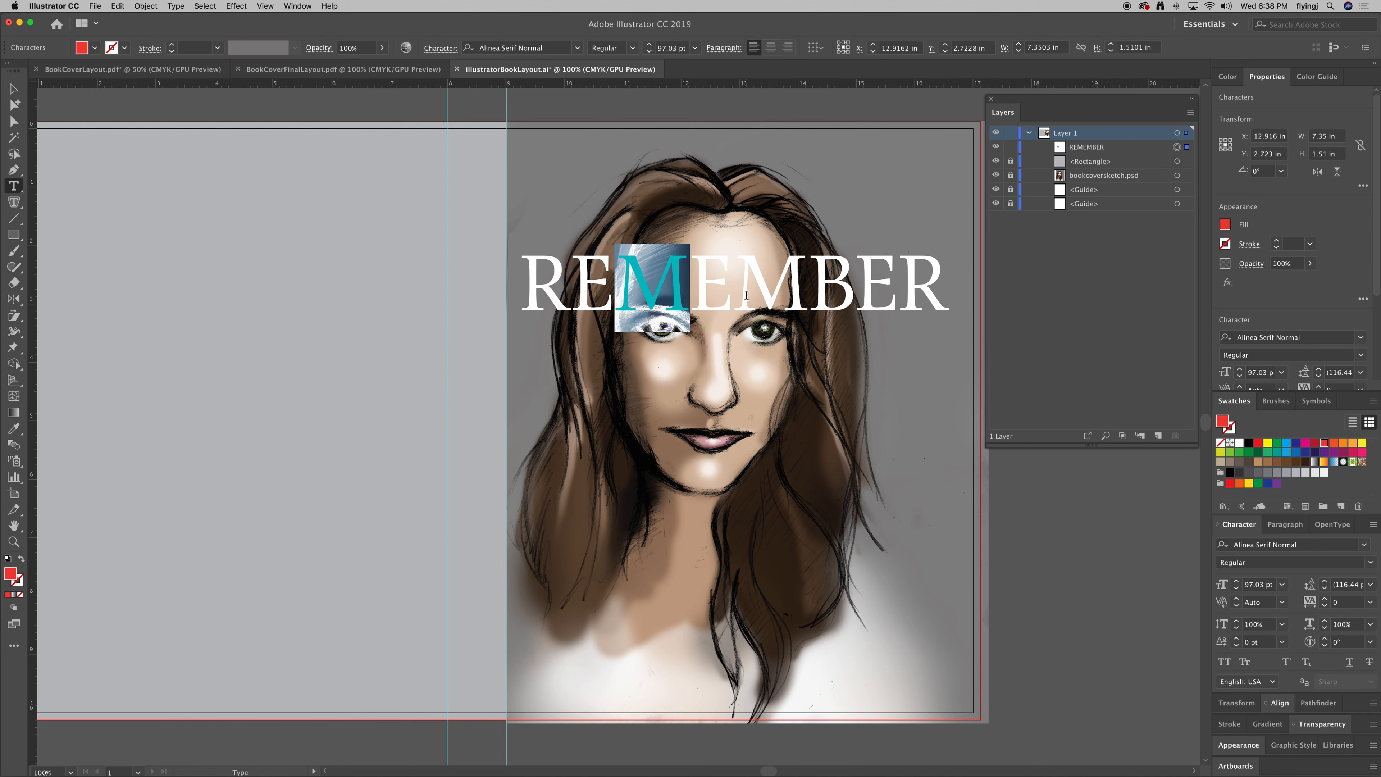
drag(734, 295, 809, 296)
click(1325, 444)
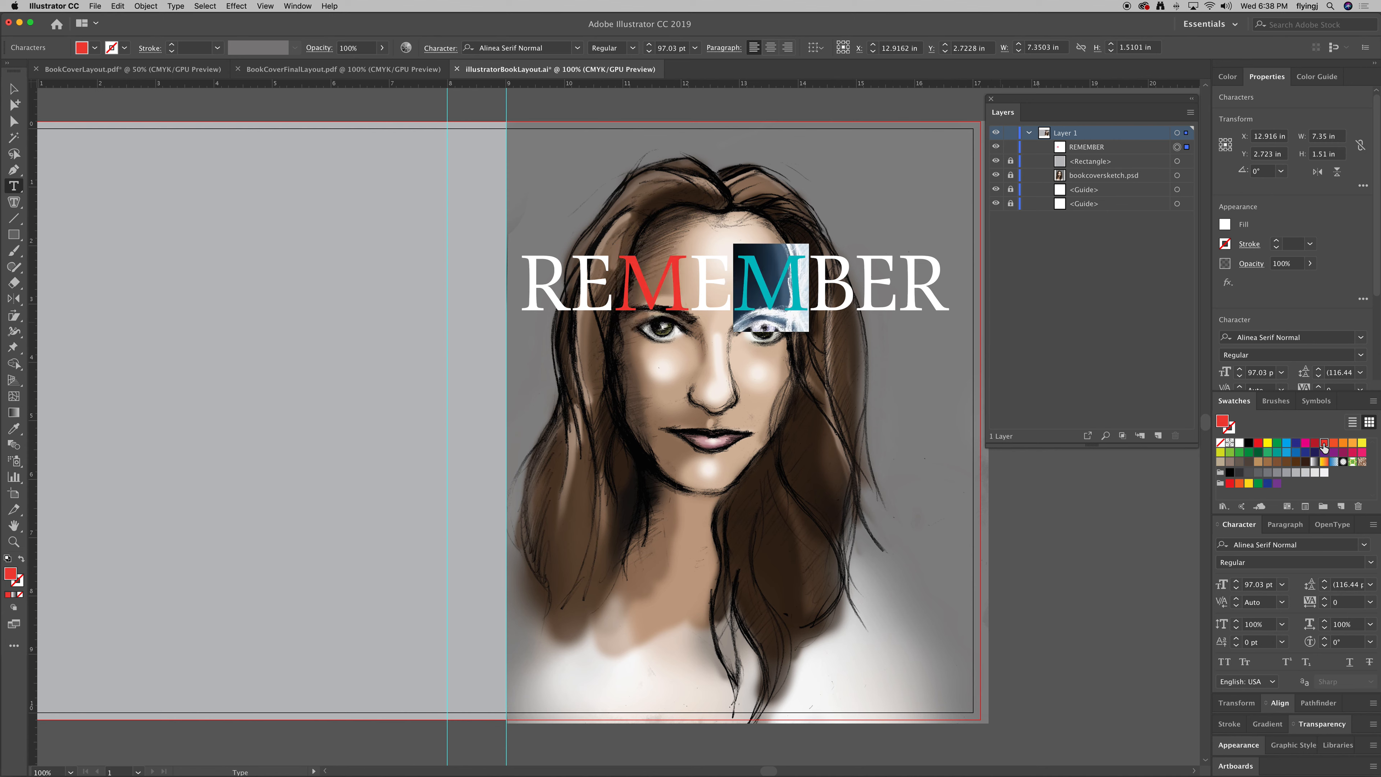
Undo the red on both M letters and clear the letter selection.
click(13, 89)
key(a)
key(ctrl+z)
key(ctrl+z)
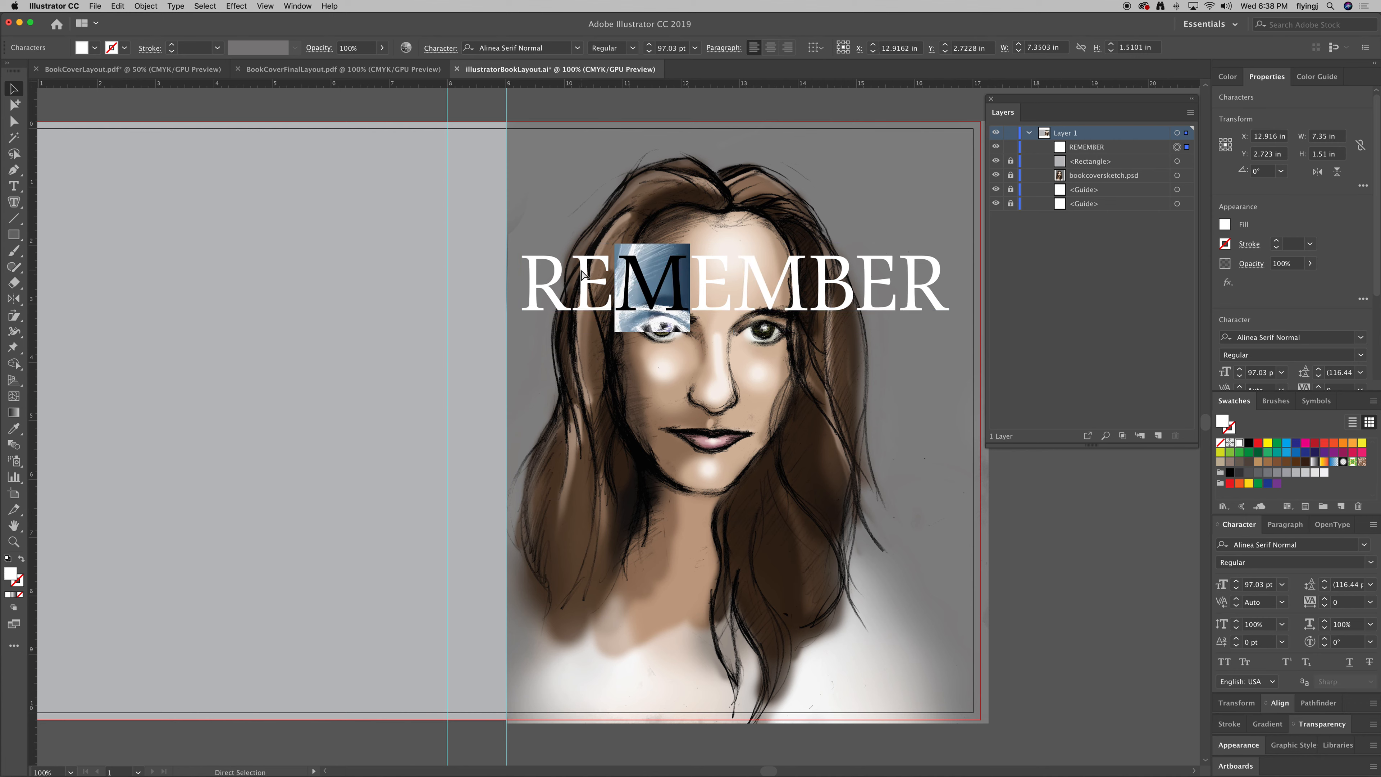
click(484, 176)
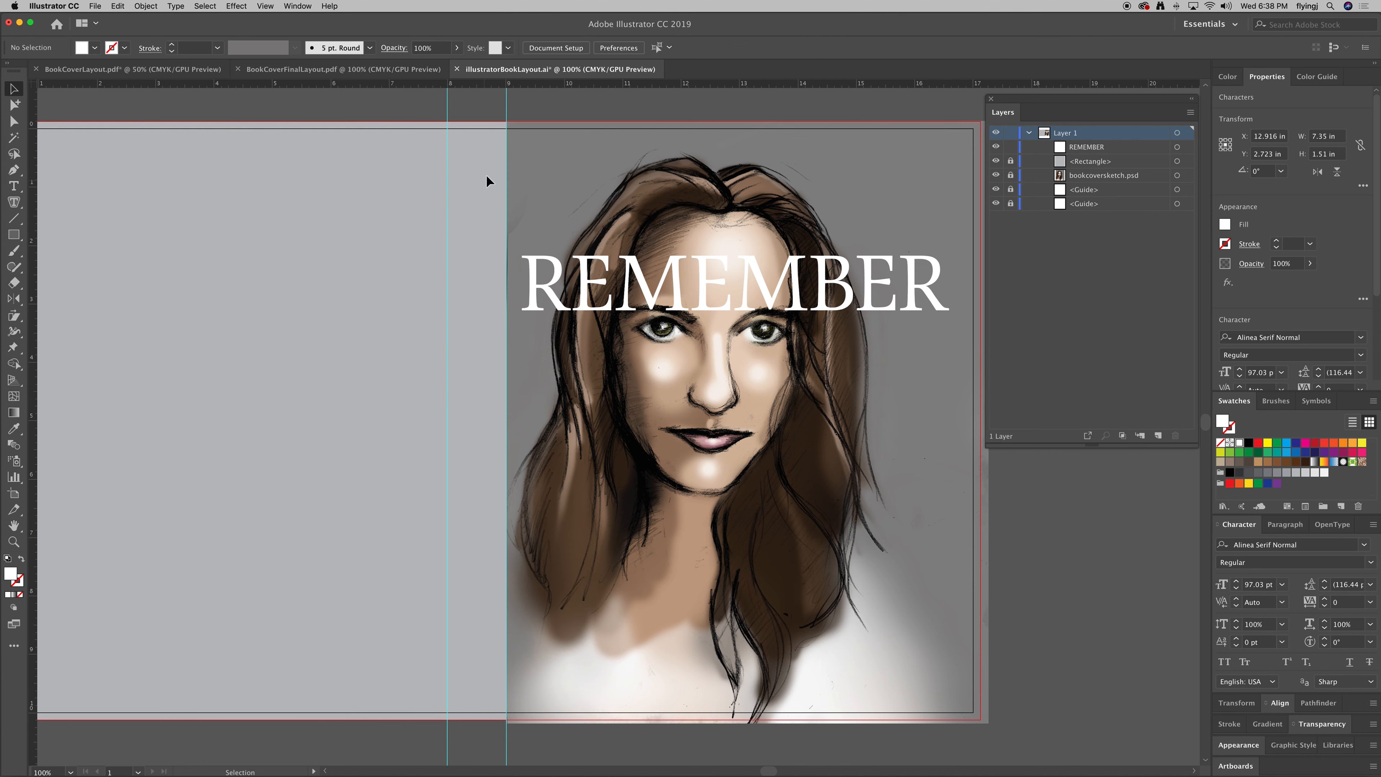
Rotate REMEMBER 90° and stand it vertically along the front cover's right edge.
click(747, 309)
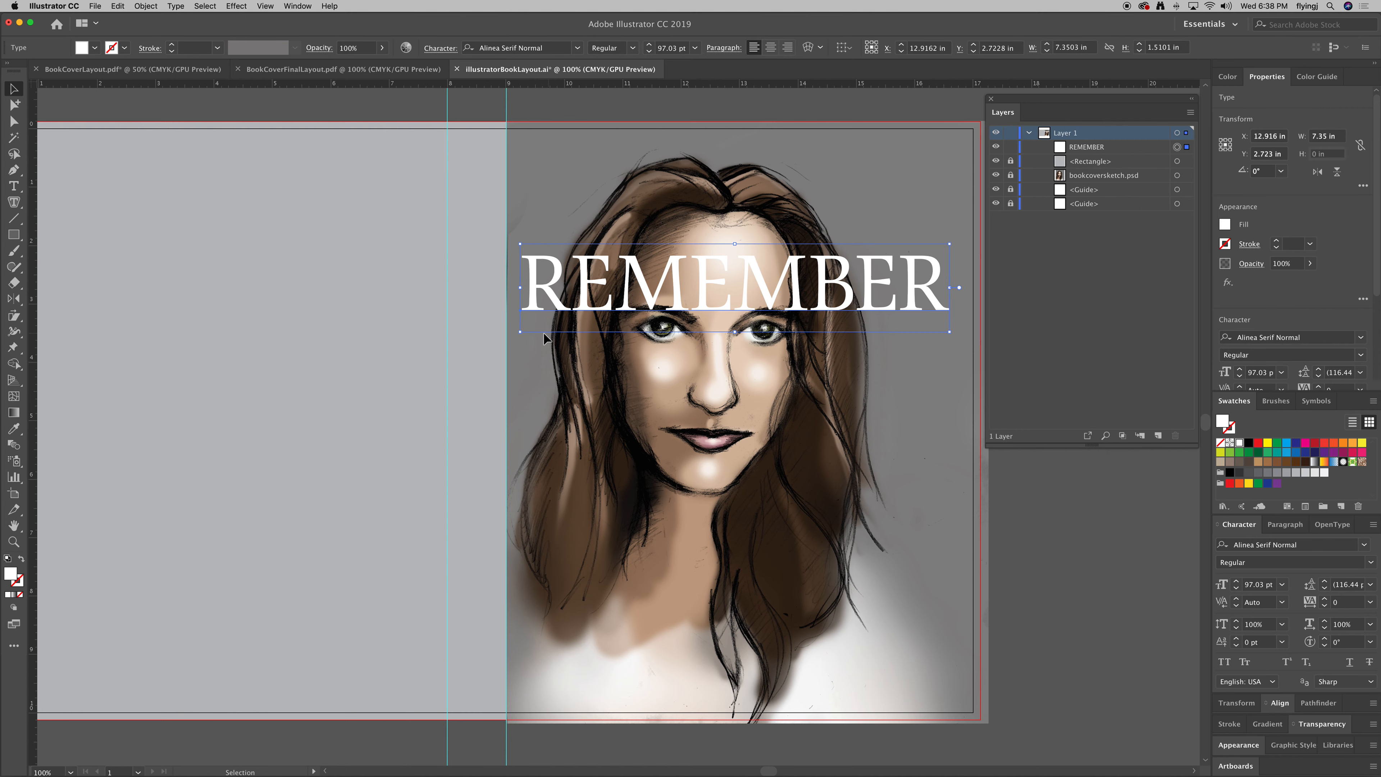
drag(520, 336, 707, 438)
drag(726, 371, 874, 554)
drag(887, 611, 867, 614)
click(1061, 634)
click(14, 186)
Type AUTHOR over the back cover, set it in Myriad Variable Concept, and shrink it.
click(179, 225)
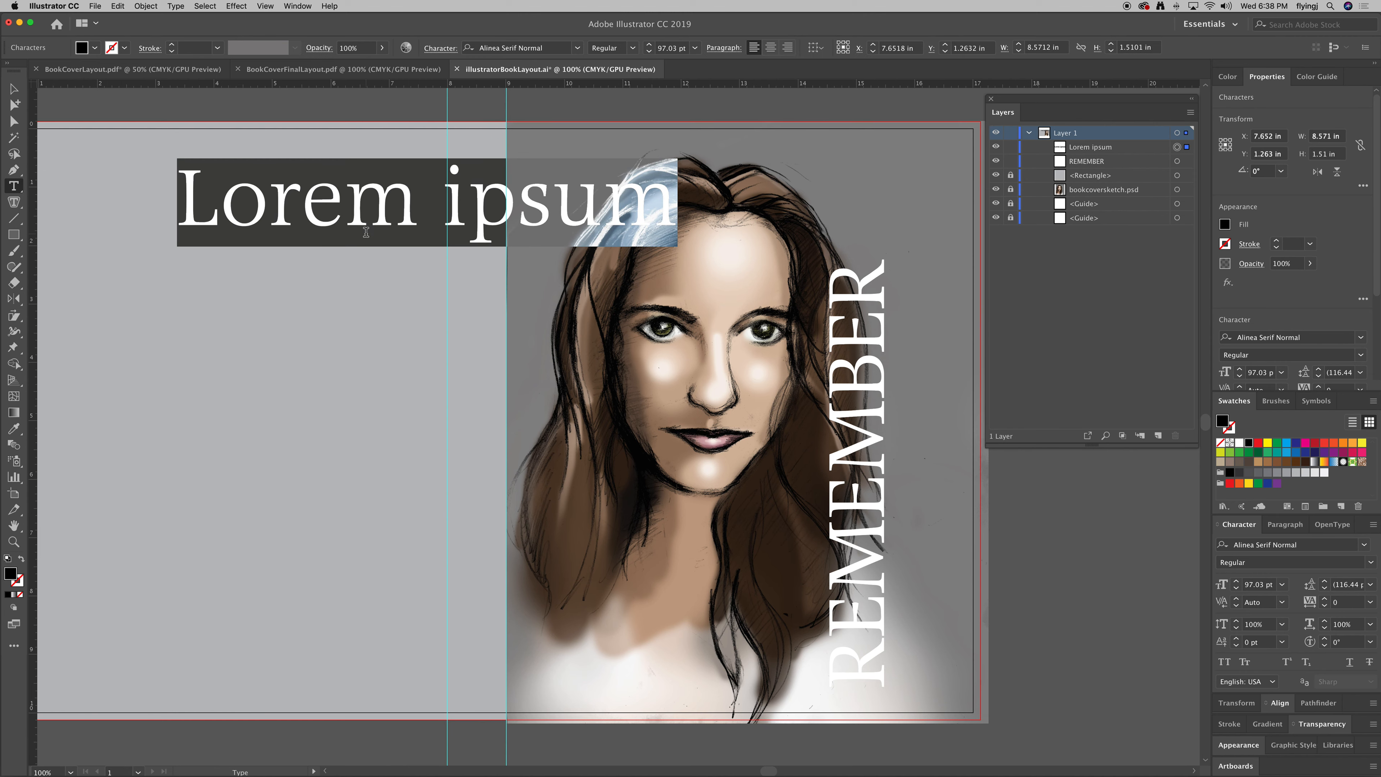
text(AUTHOR)
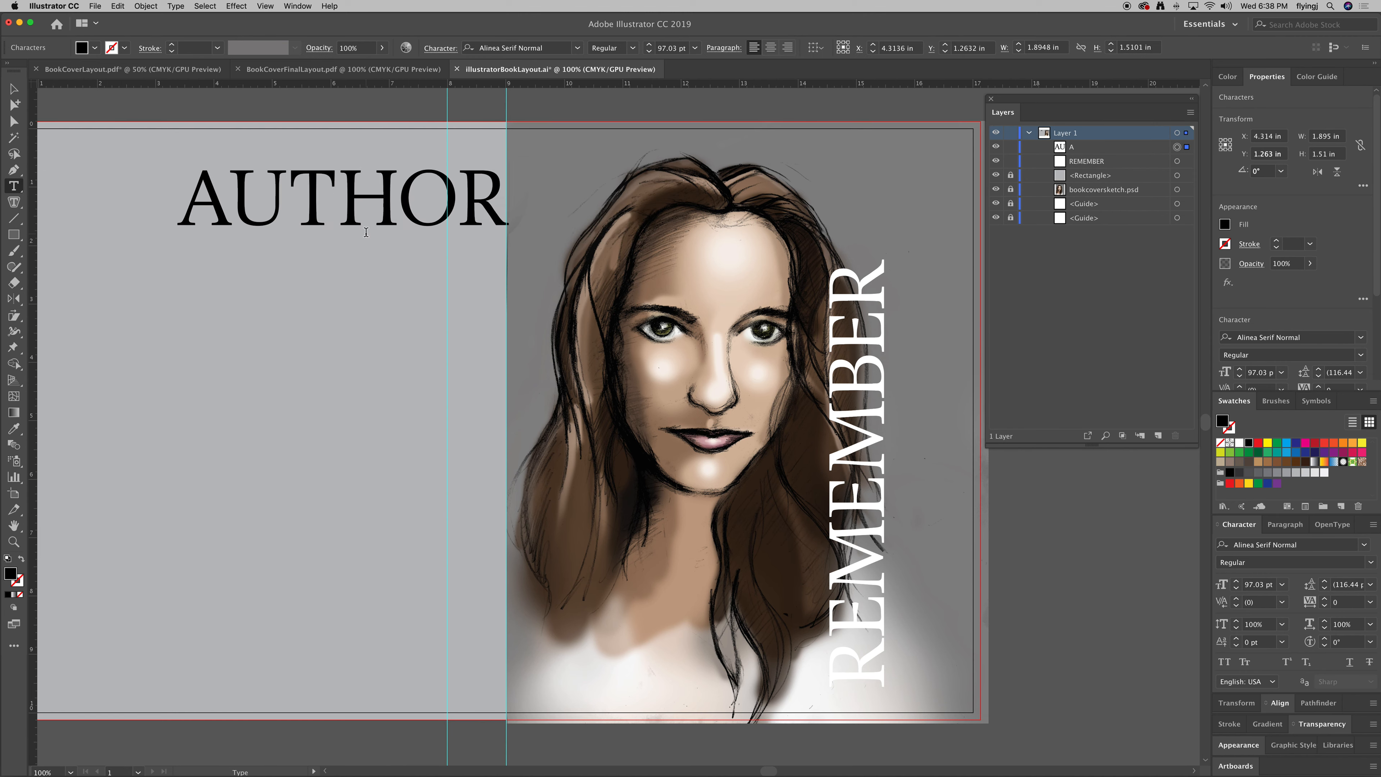
click(14, 89)
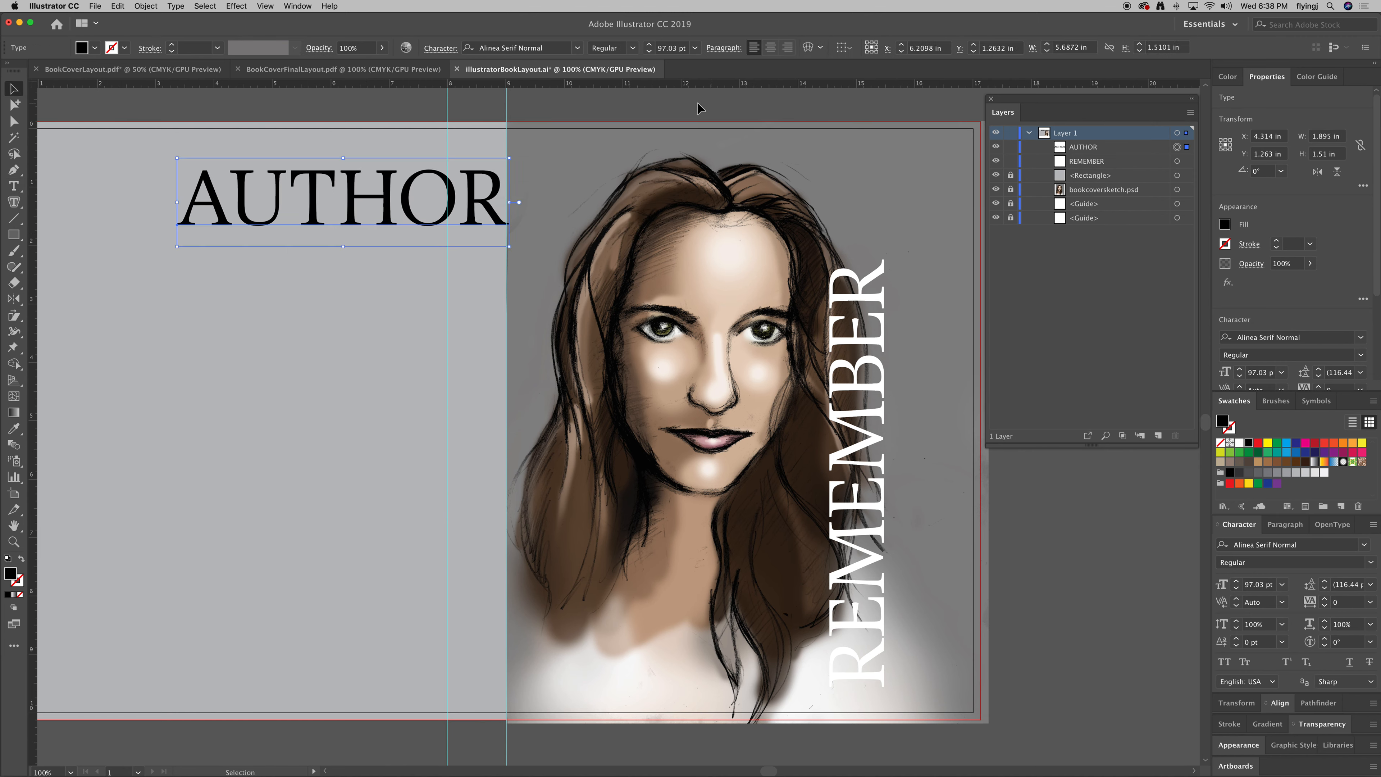
click(578, 49)
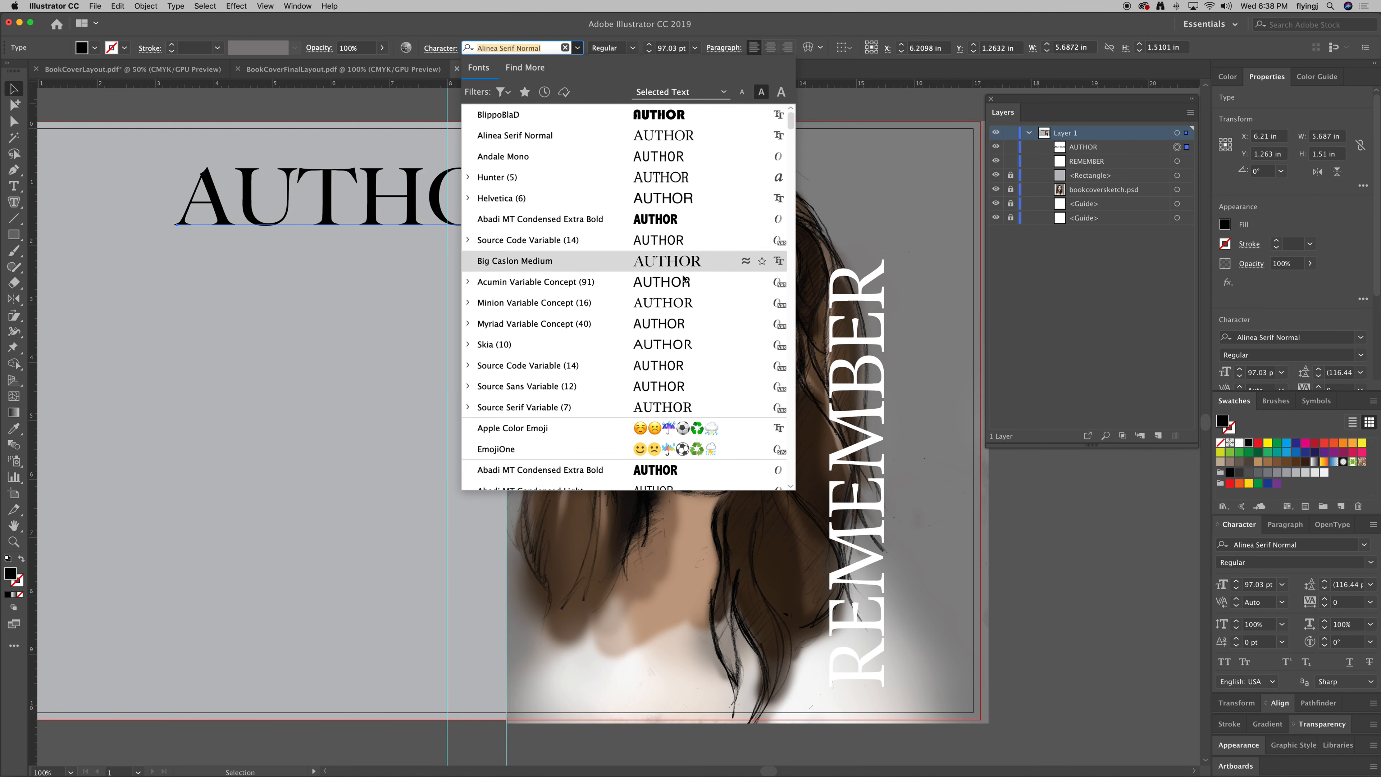
click(662, 320)
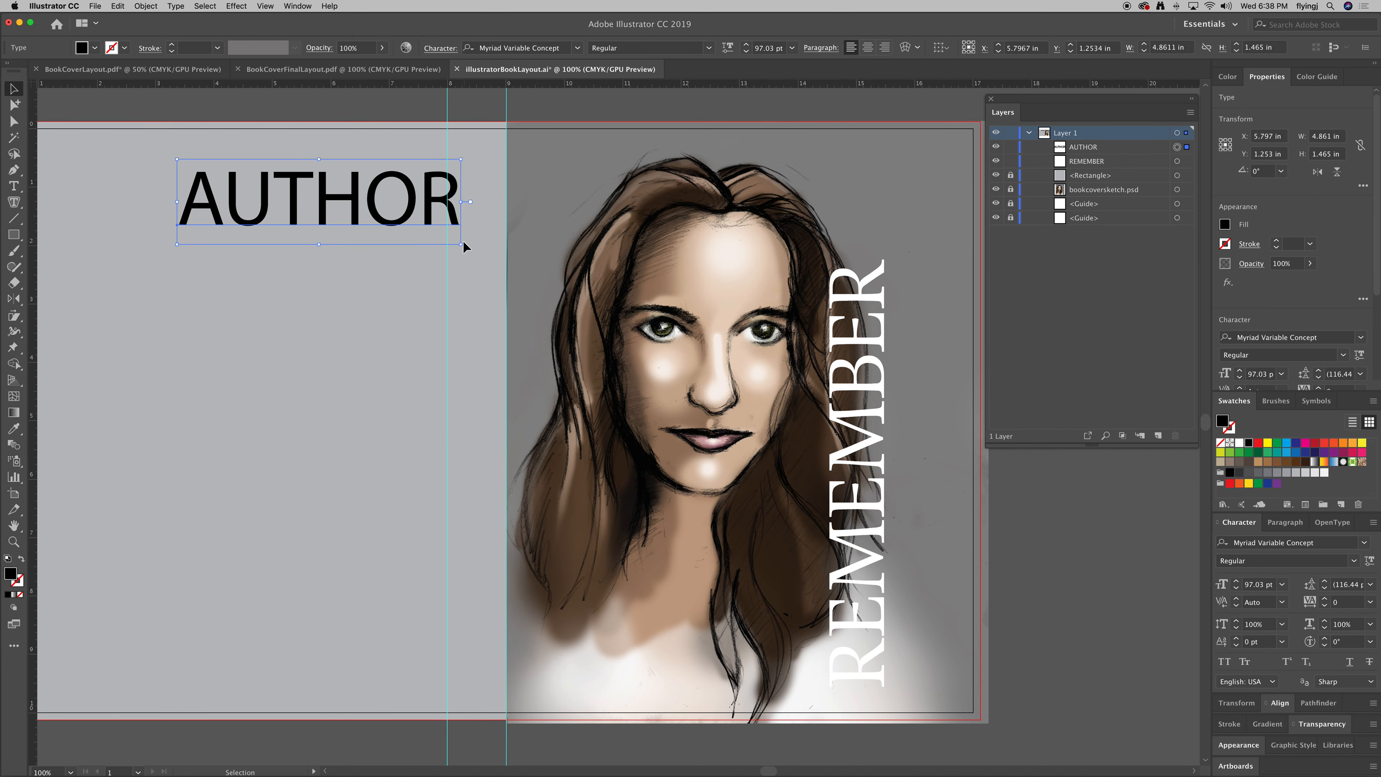
drag(463, 248, 903, 352)
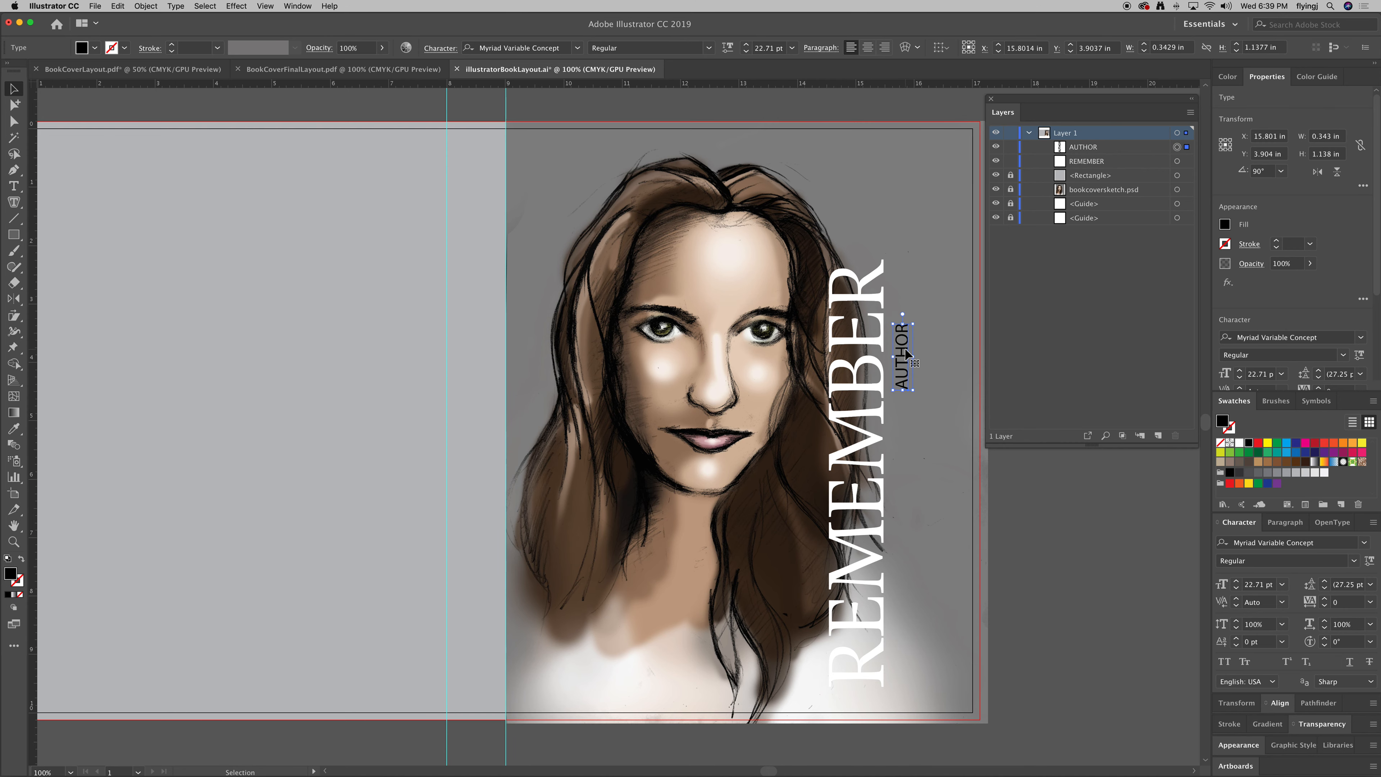
Adjust the view and add REMEMBER to the AUTHOR selection.
key(space)
drag(881, 444, 857, 434)
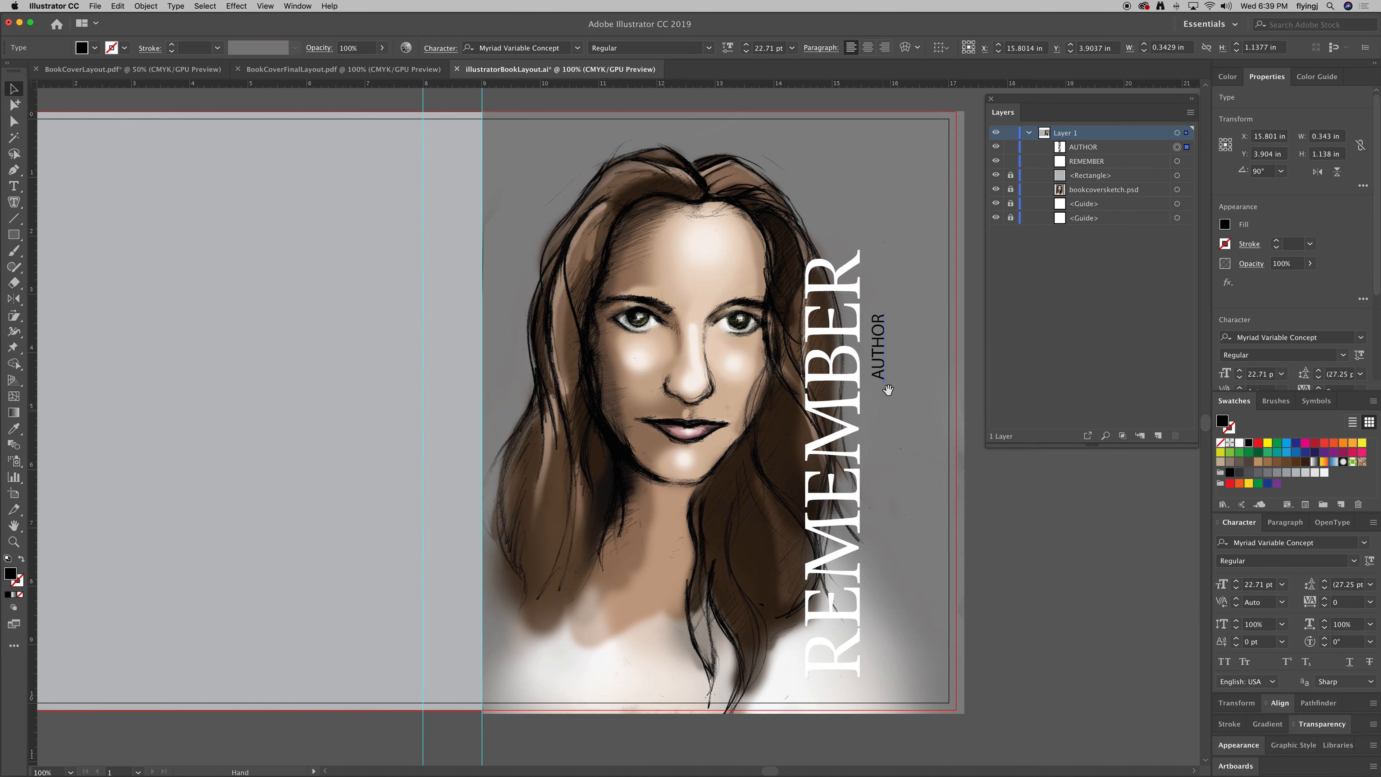
key(space)
mouse_move(634, 373)
mouse_down()
mouse_move(613, 376)
mouse_move(634, 362)
mouse_up()
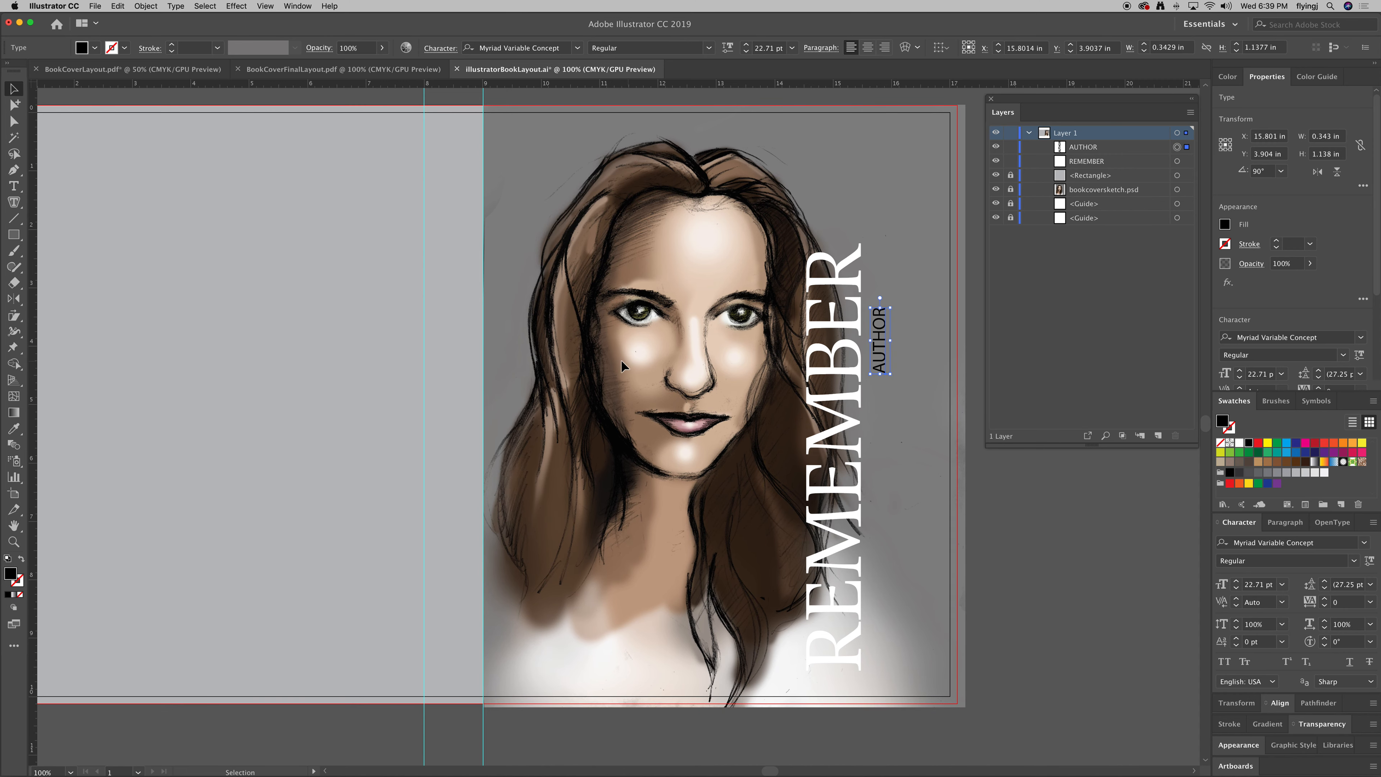
key(space)
drag(735, 402, 746, 400)
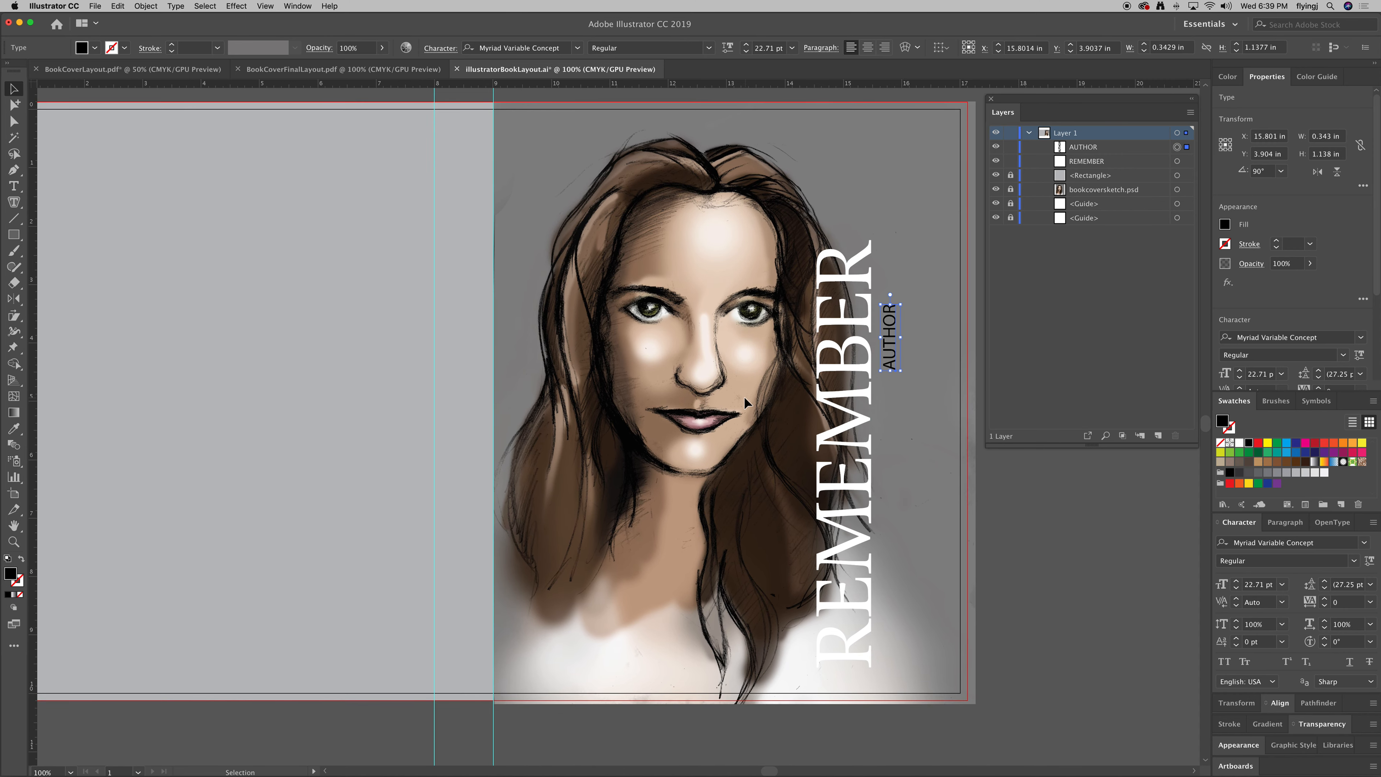
shift+click(873, 369)
key(a)
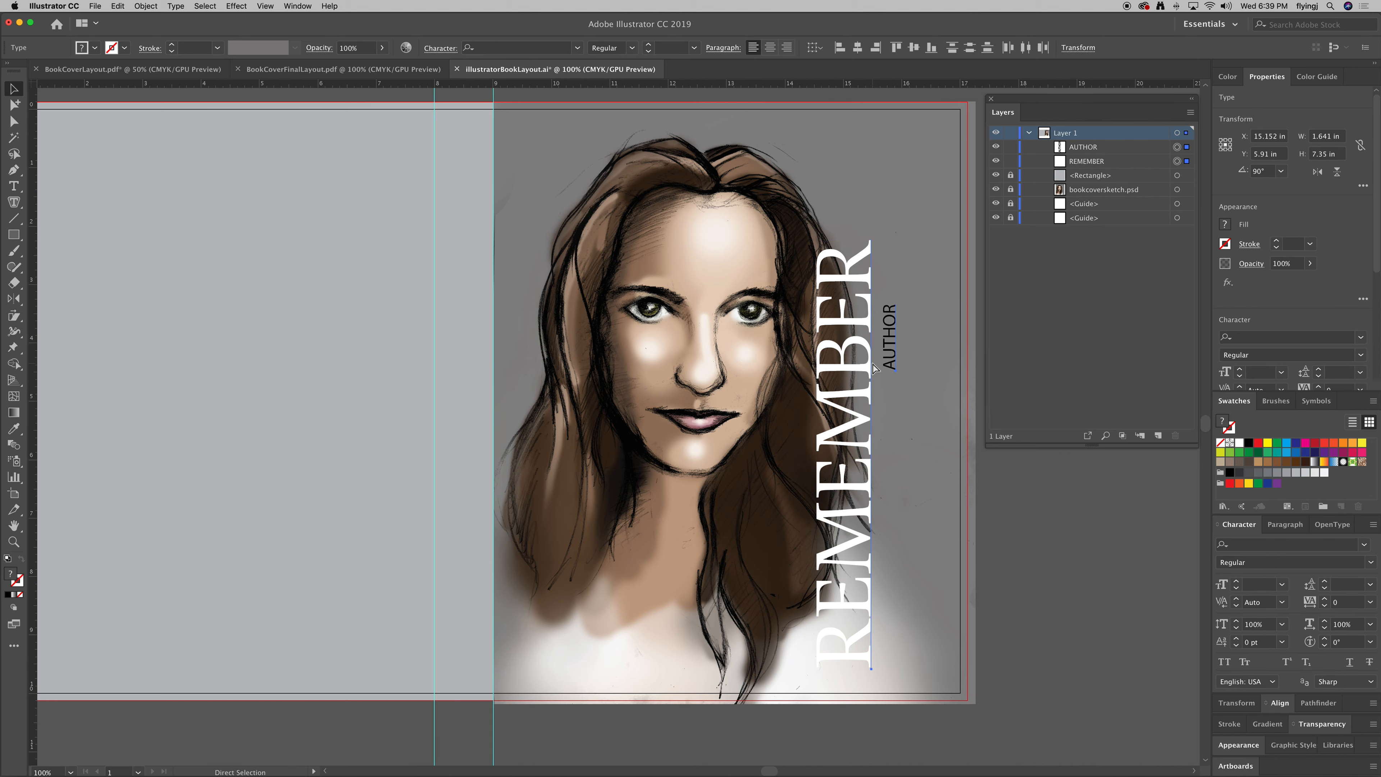
Paste a copy of REMEMBER and AUTHOR, scale it down, and place it on the spine.
key(v)
key(super+v)
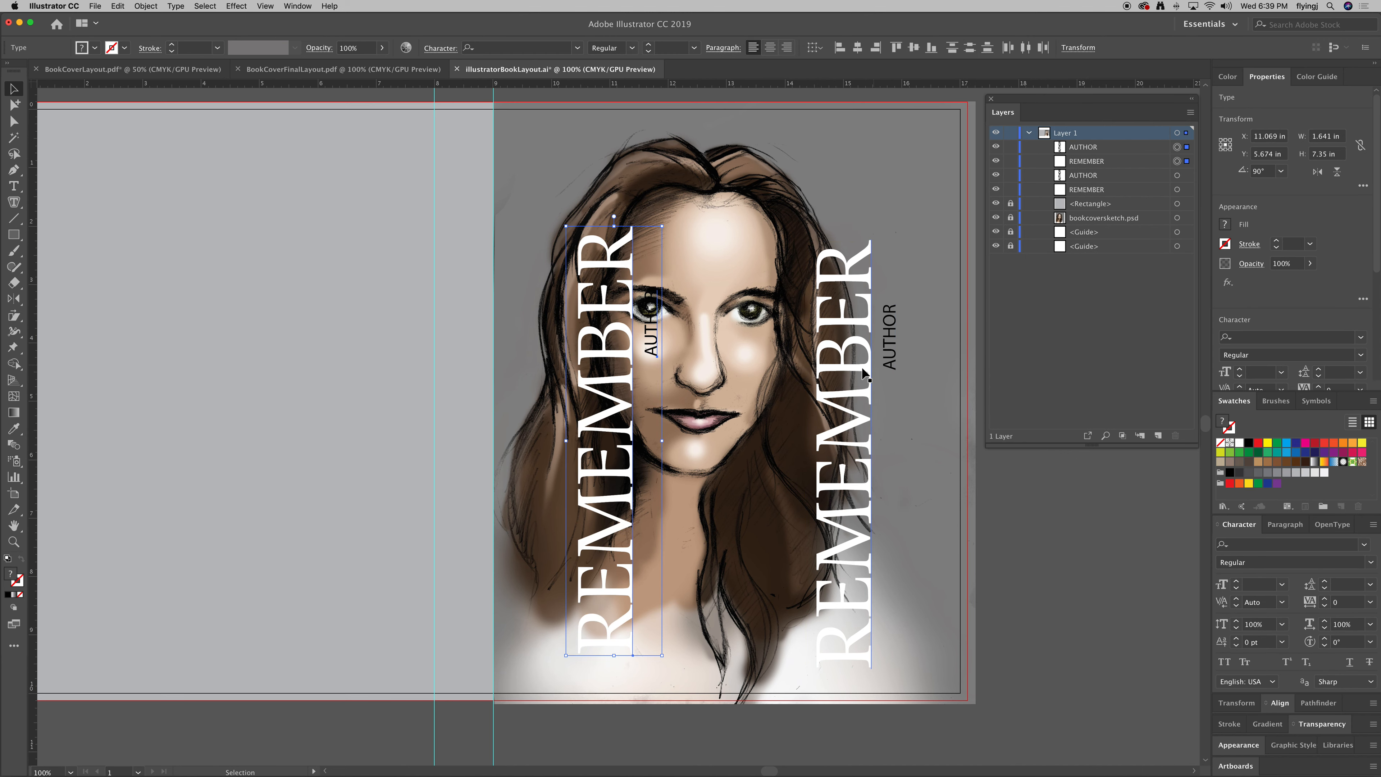
drag(627, 357, 411, 332)
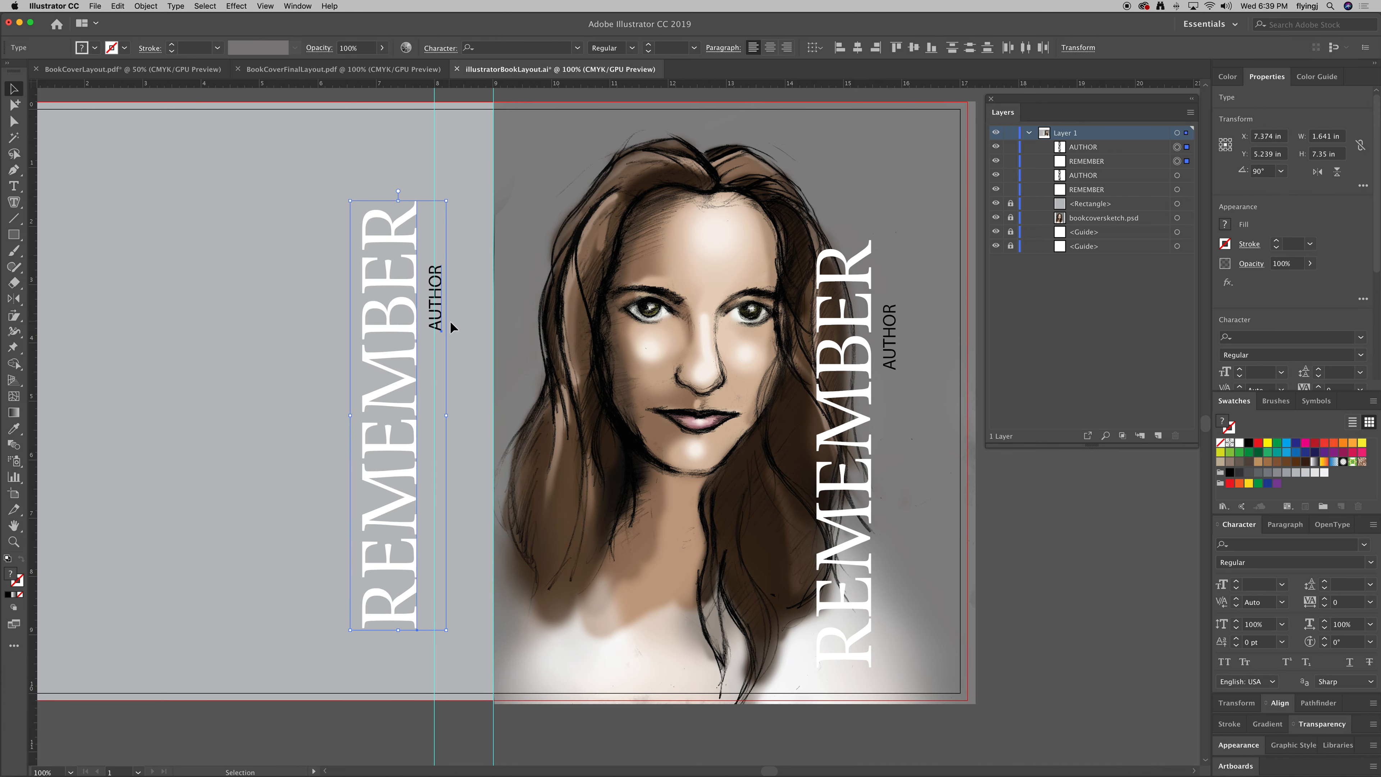
drag(446, 200, 410, 359)
drag(371, 404, 464, 431)
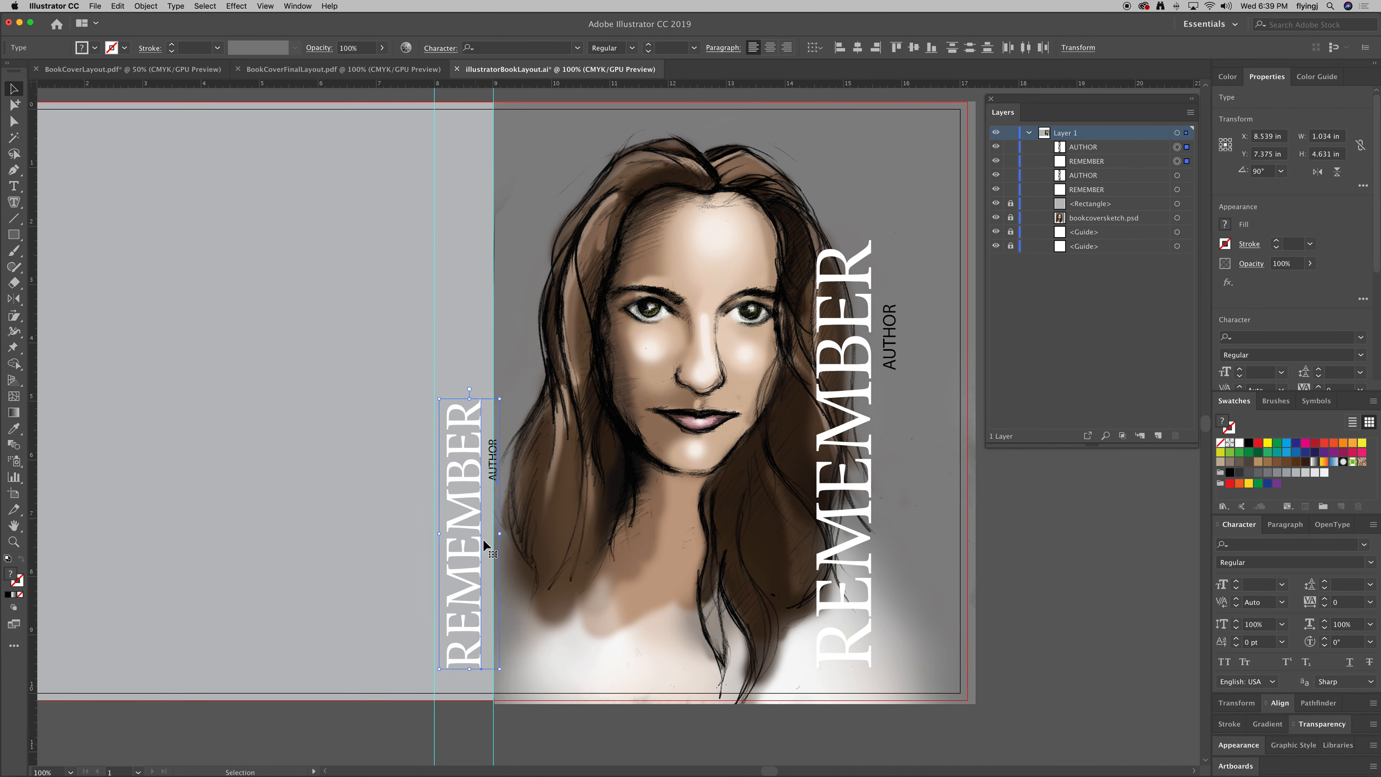
click(993, 590)
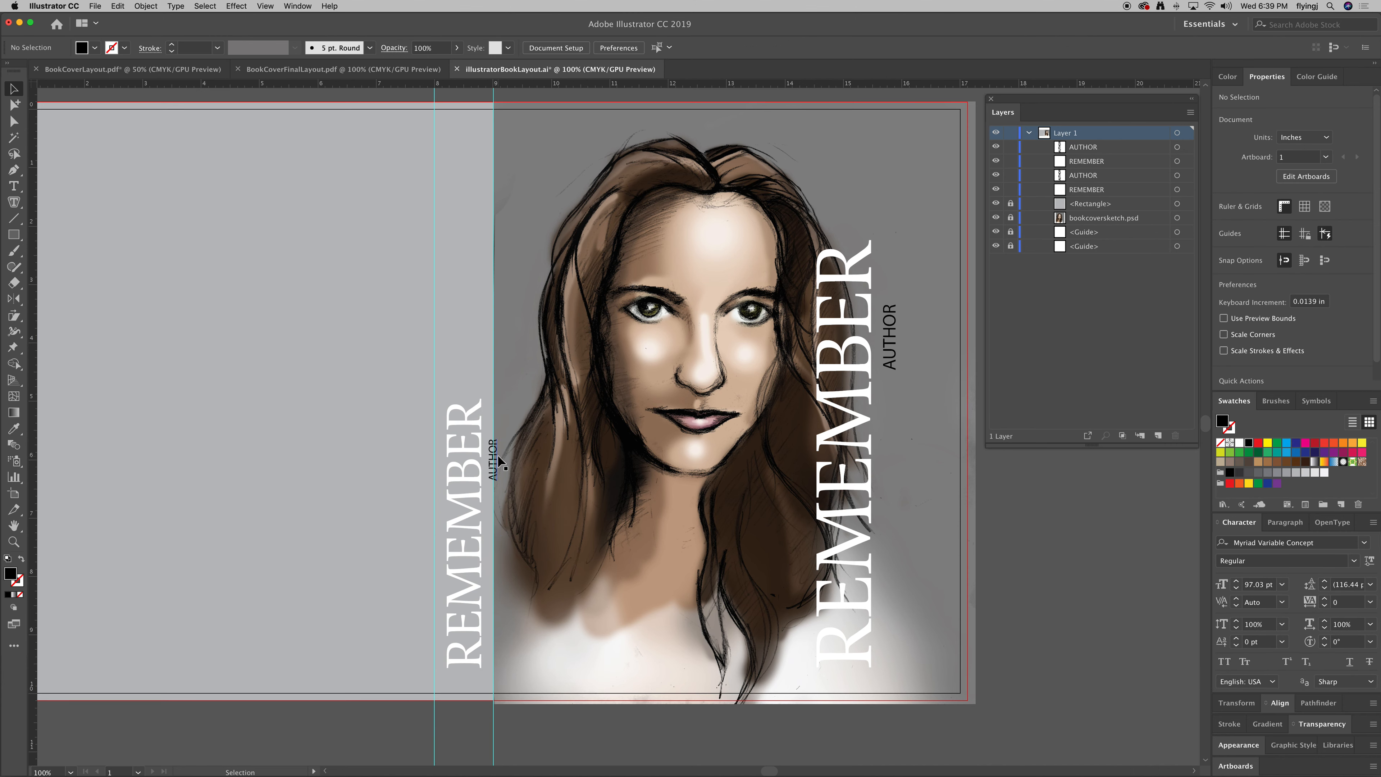
Move the spine's AUTHOR copy up near the top of the spine.
drag(495, 456, 466, 272)
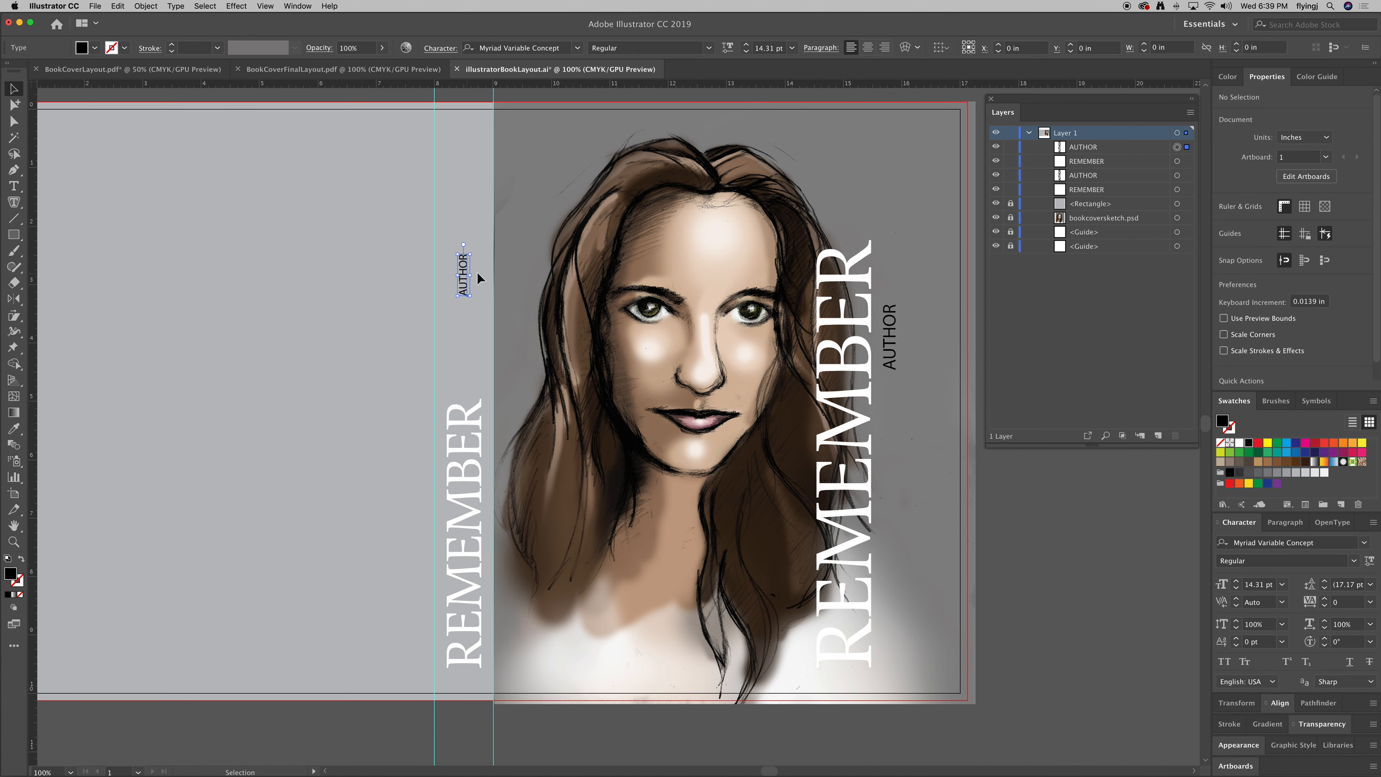
click(145, 171)
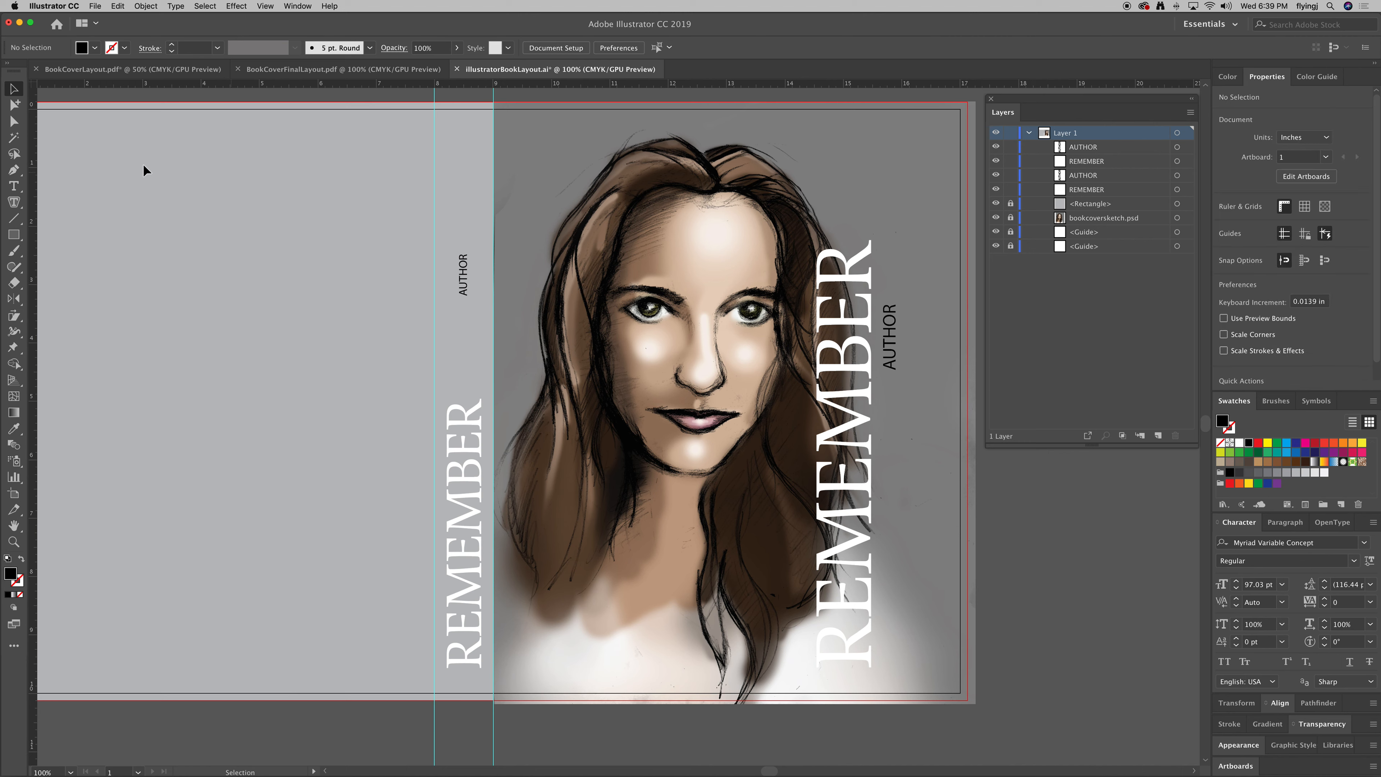
click(14, 234)
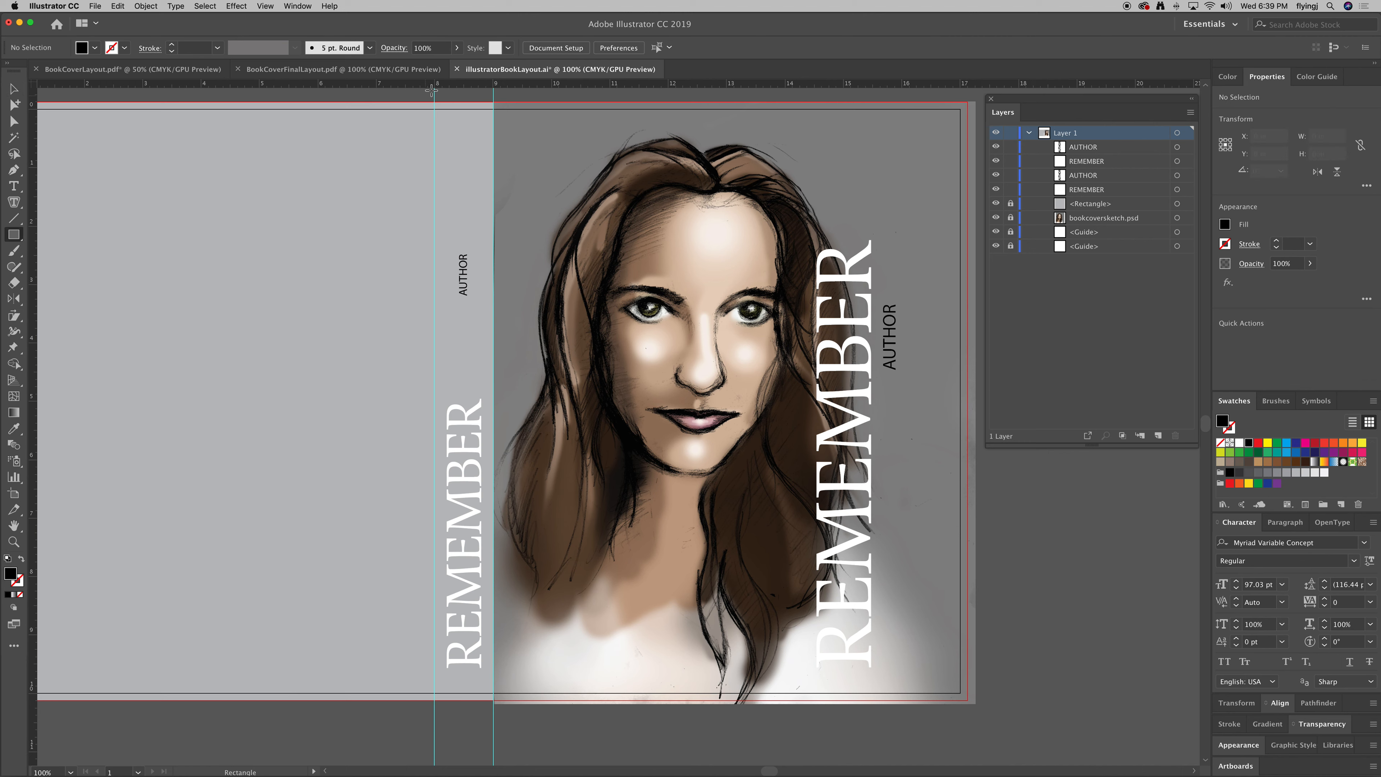
Draw a black rectangle covering the whole spine and stack it behind the spine REMEMBER.
drag(435, 92, 493, 706)
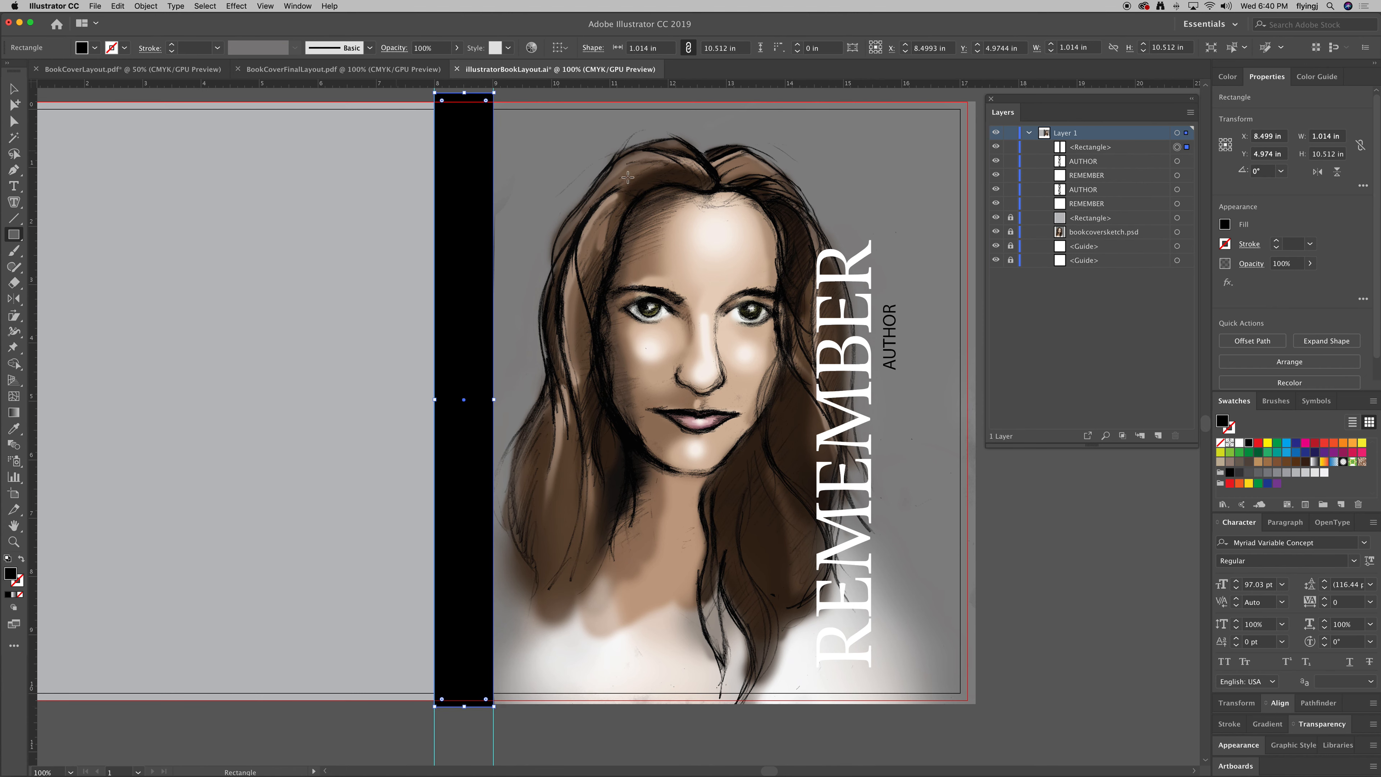
drag(1090, 150, 1089, 167)
drag(1089, 182, 1089, 178)
Color the small spine AUTHOR text grey.
click(14, 89)
click(469, 278)
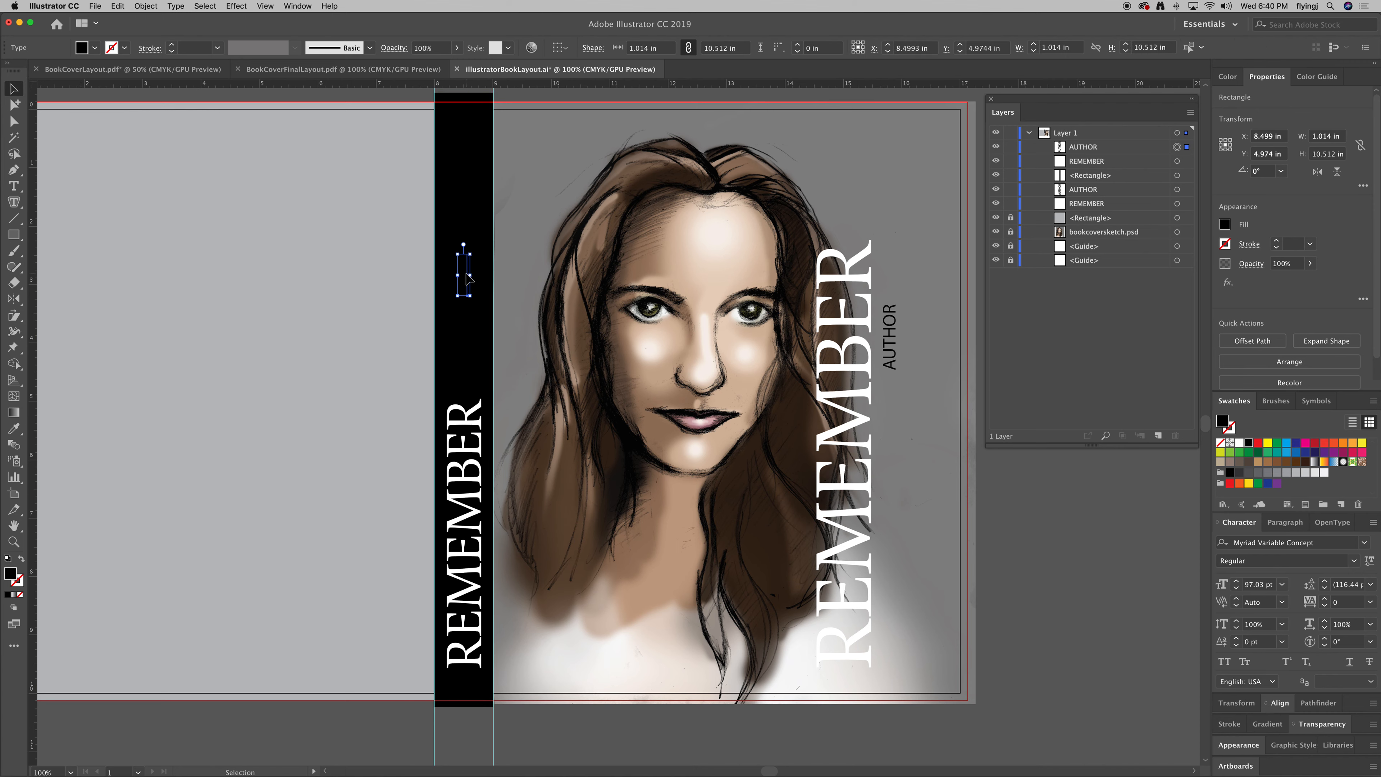
click(1286, 472)
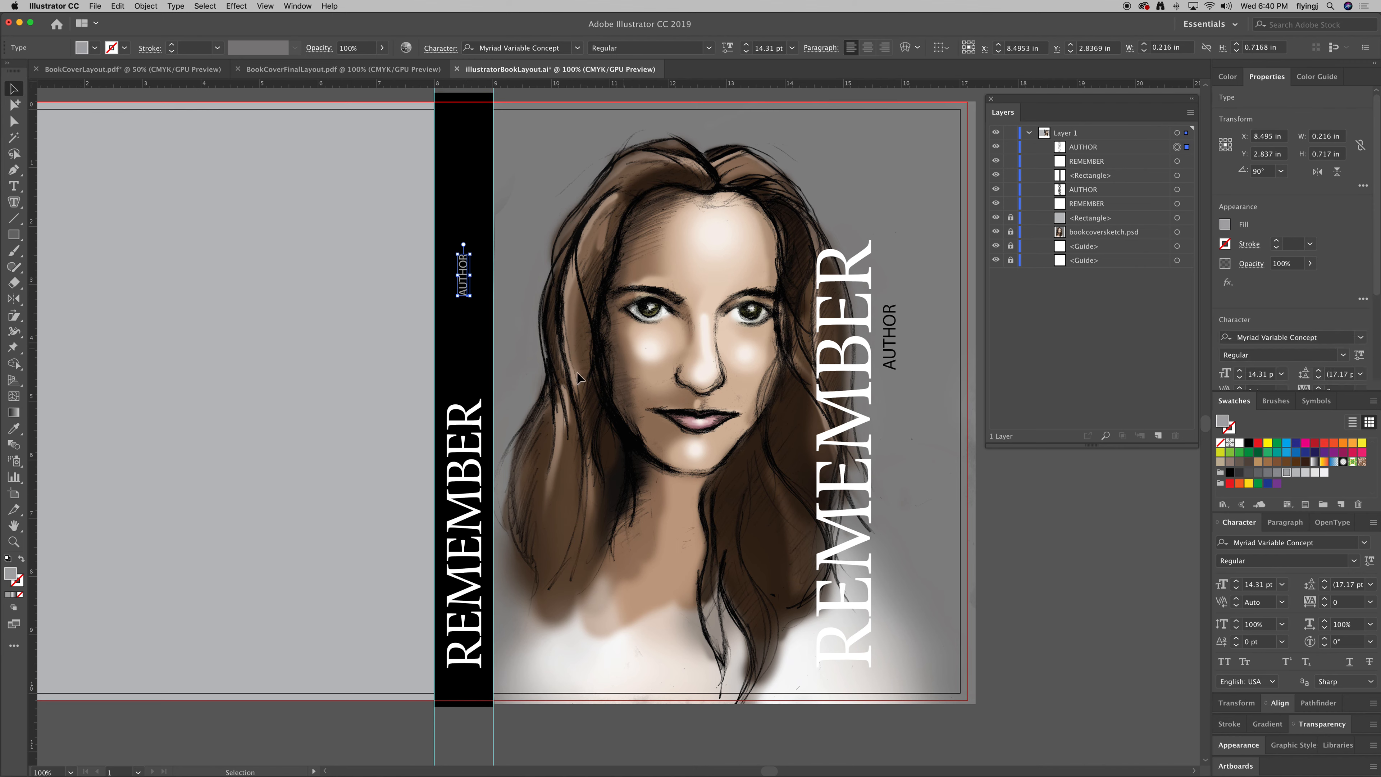
Apply a dark grey swatch to the spine REMEMBER title.
click(474, 454)
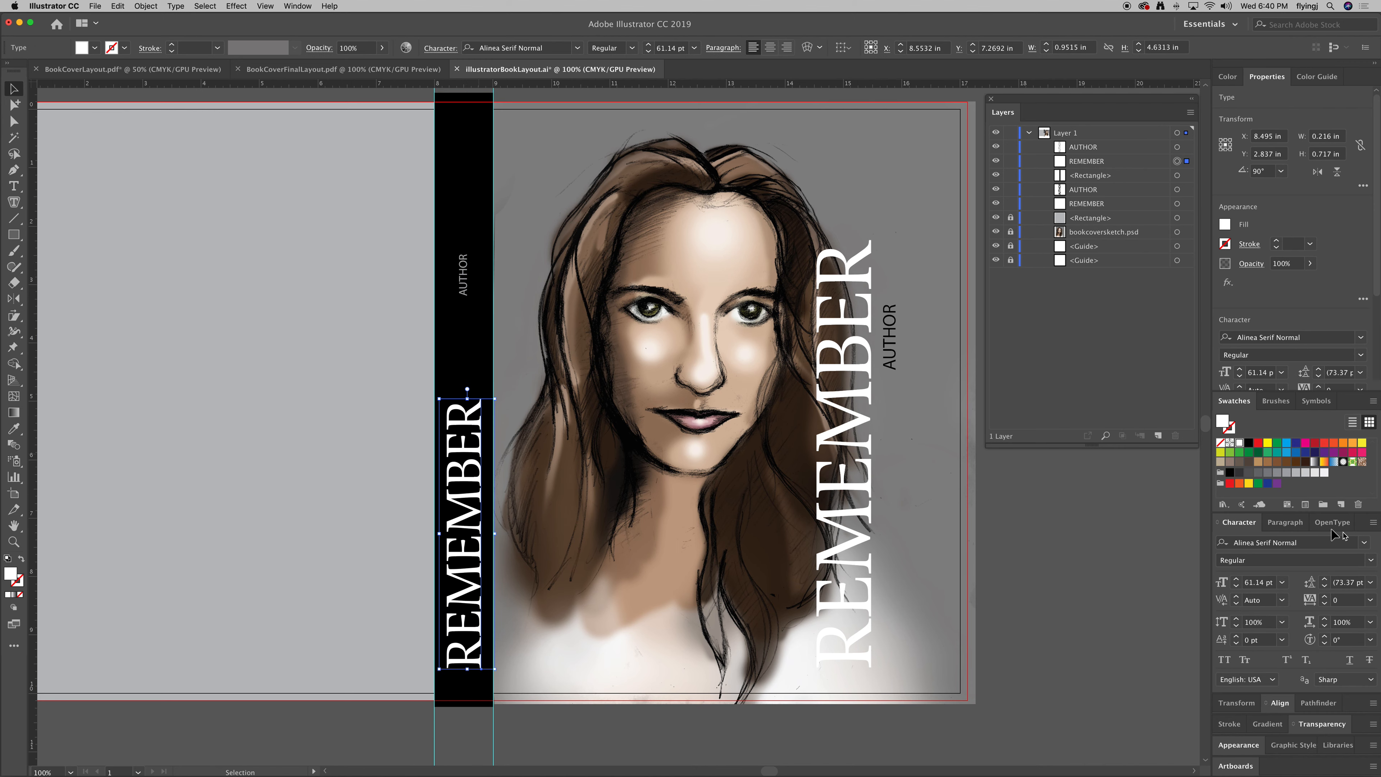
click(1250, 474)
click(1120, 630)
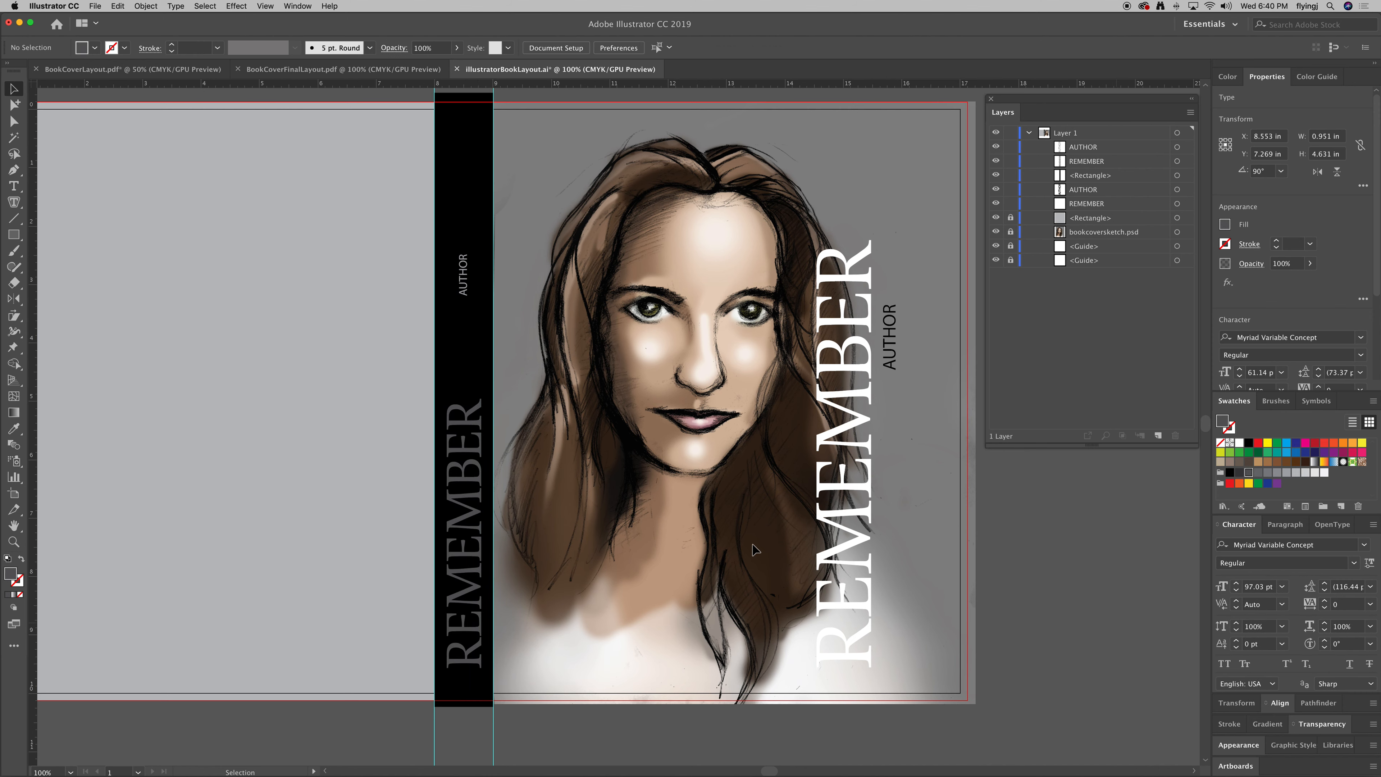
Try restacking REMEMBER above the black spine rectangle in the Layers panel, then deselect.
click(461, 297)
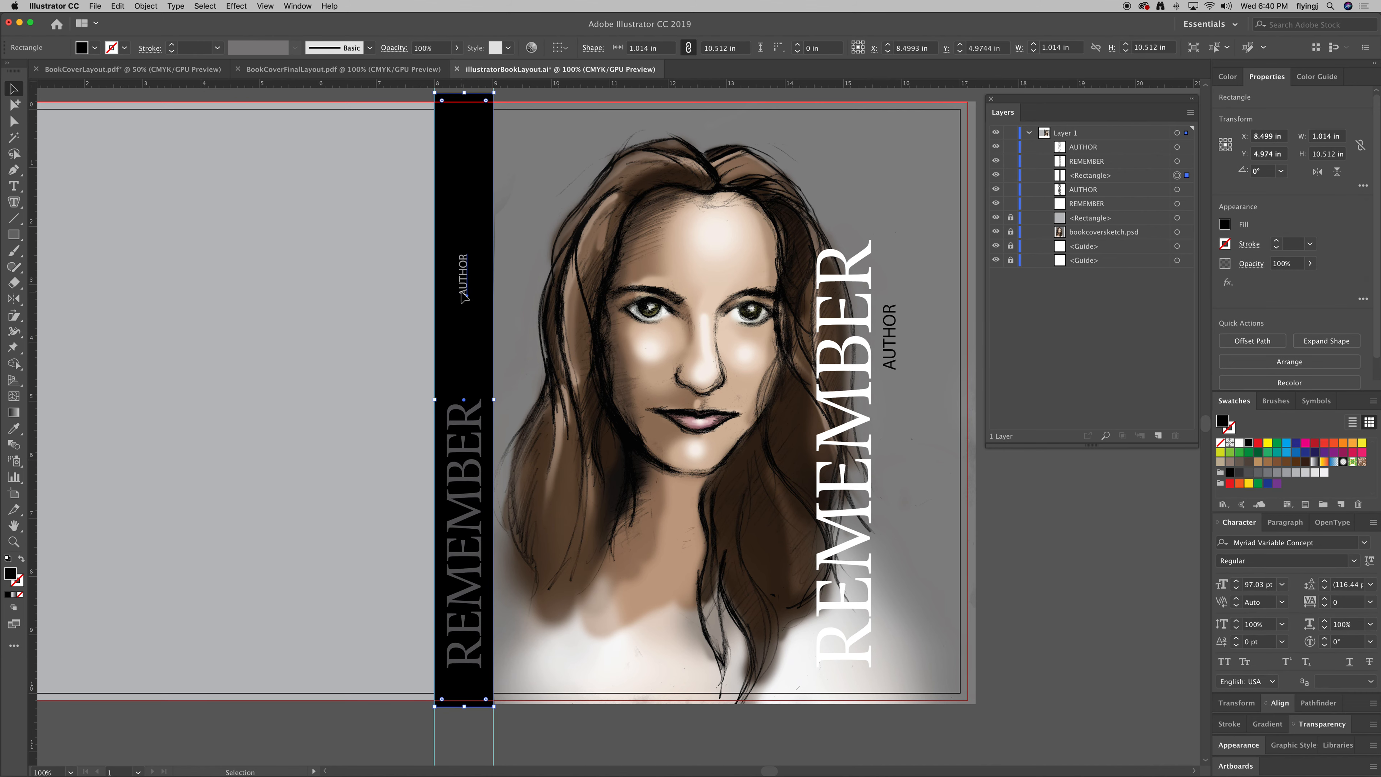
click(1132, 249)
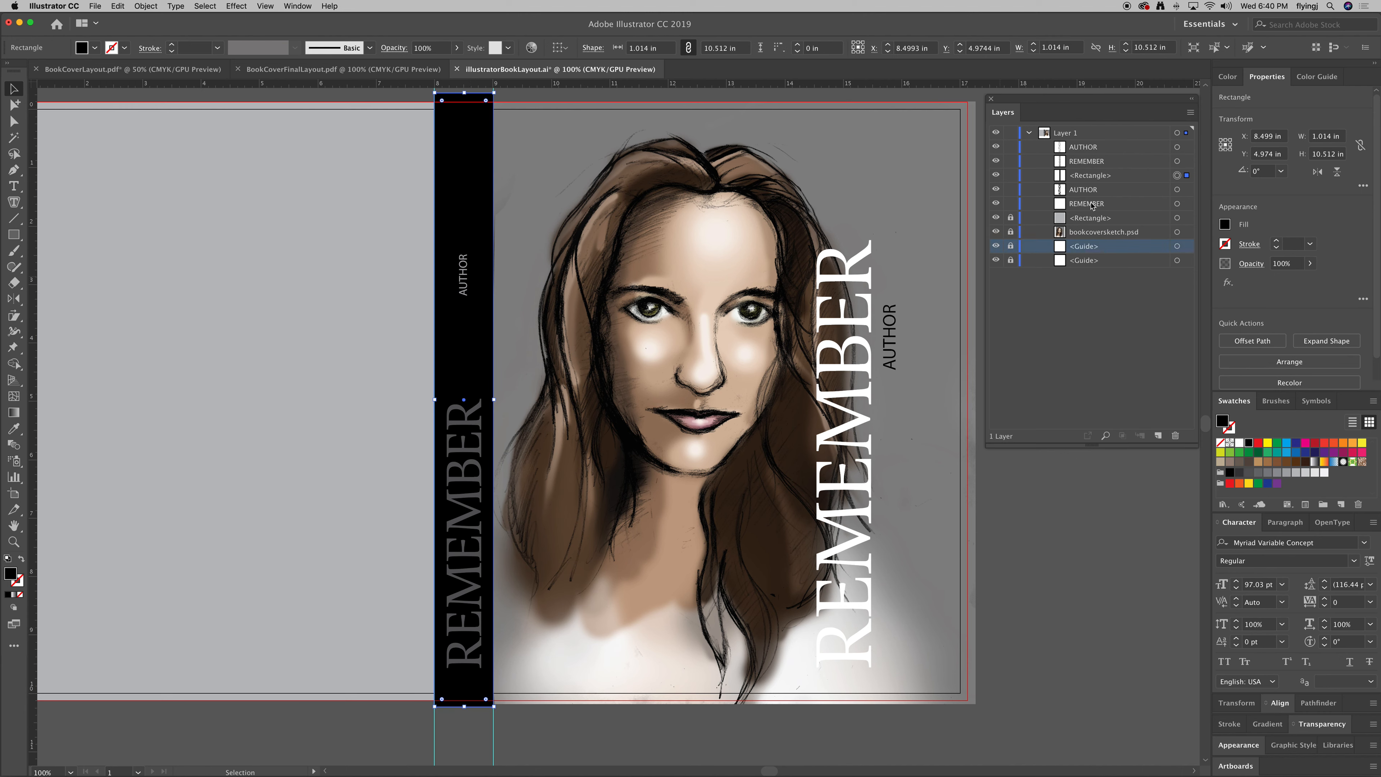
mouse_move(1094, 206)
mouse_down()
mouse_move(1094, 181)
mouse_move(1086, 203)
mouse_up()
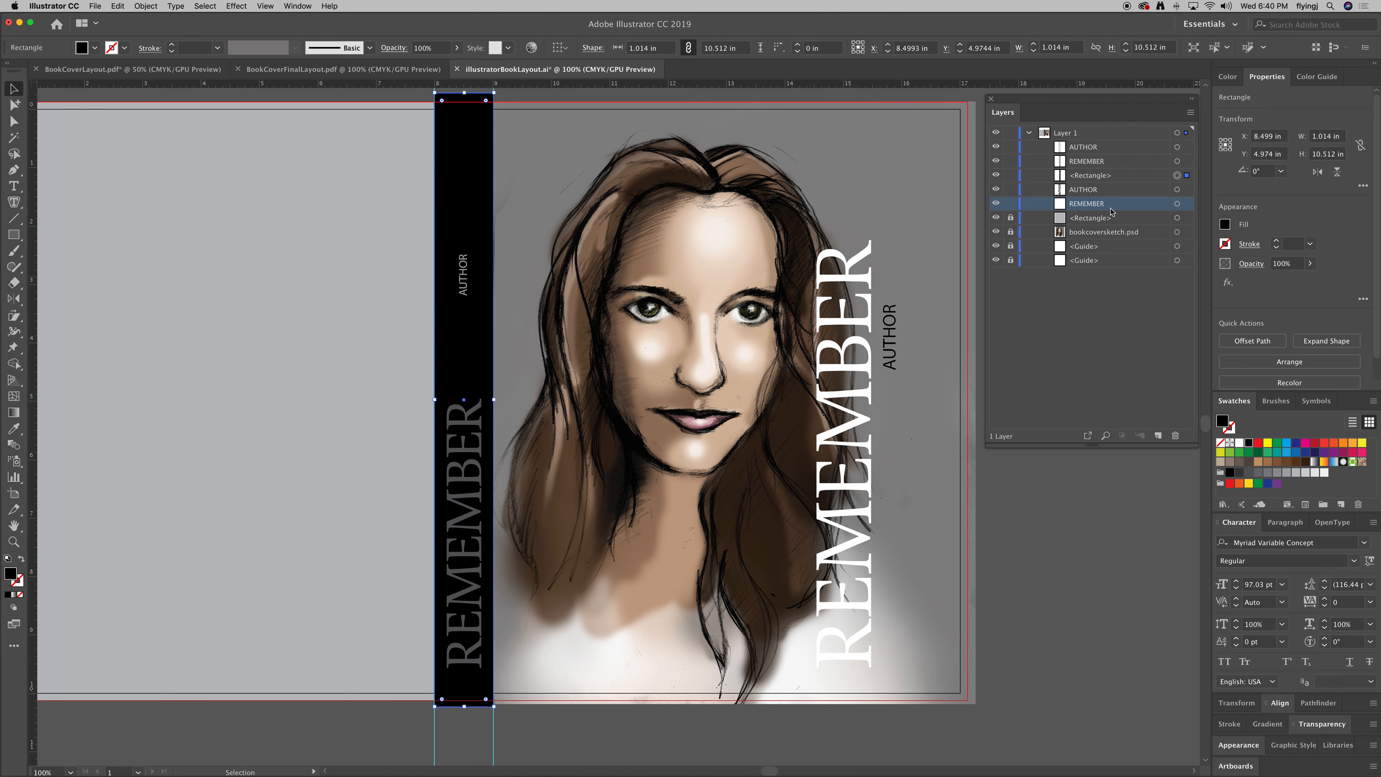
click(375, 350)
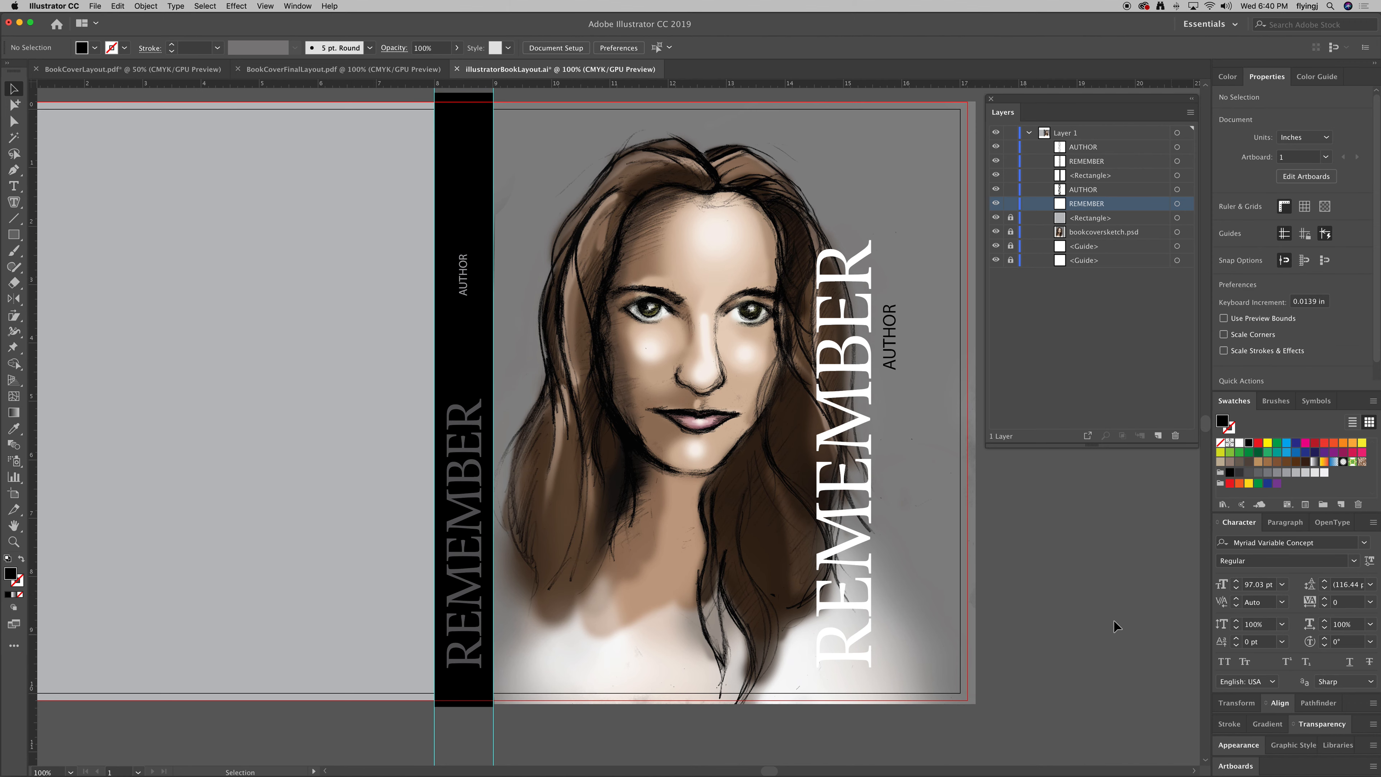